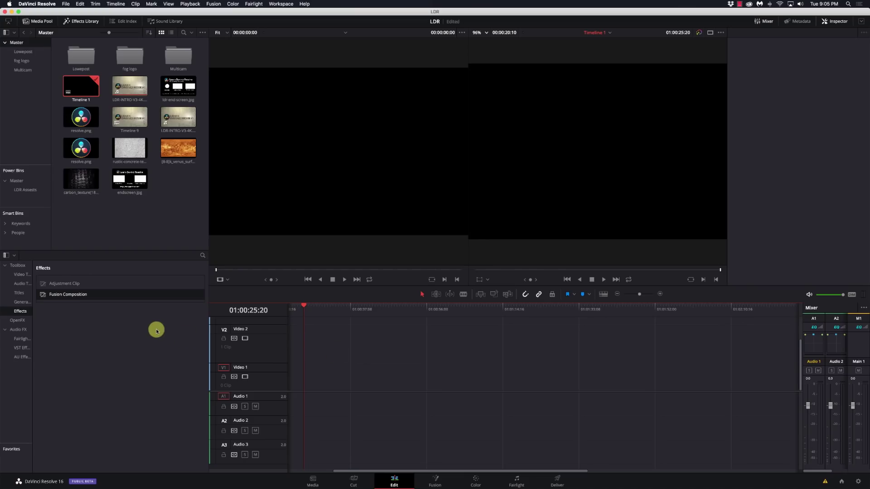
Place a Fusion Composition from the effects library on the Video 1 track after the existing clips.
left_click(61, 294)
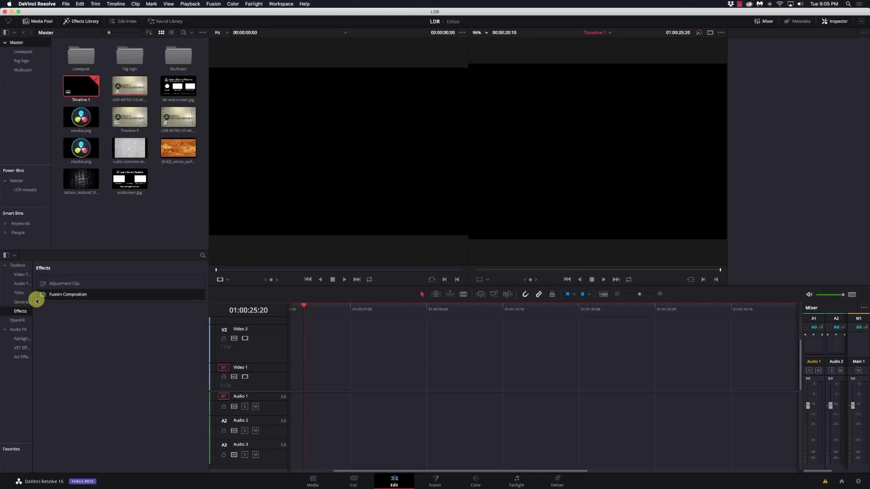
left_click(62, 293)
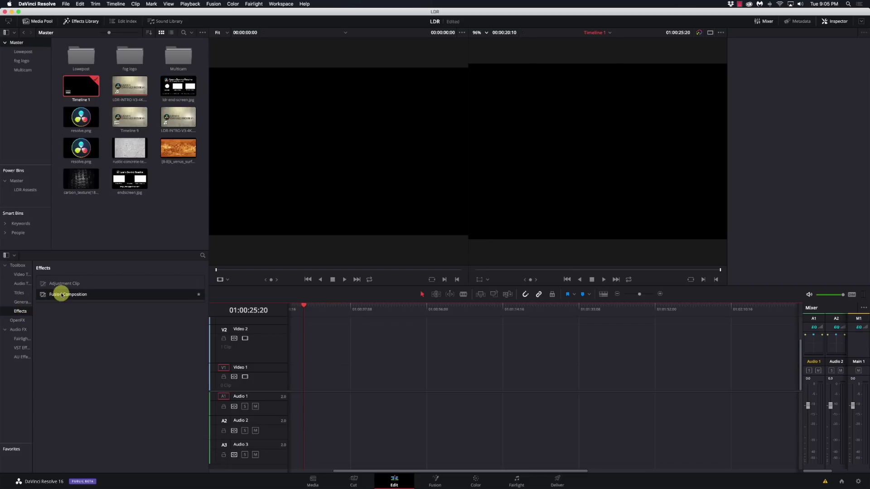
left_click(21, 302)
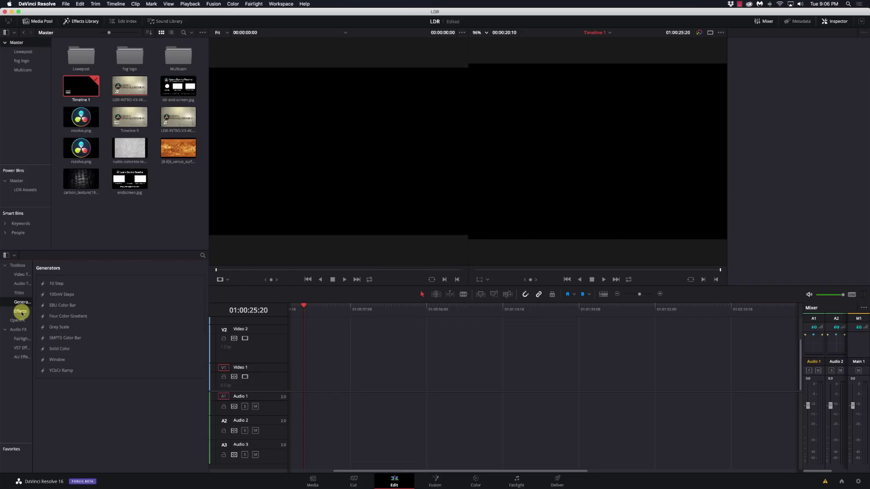
left_click(21, 311)
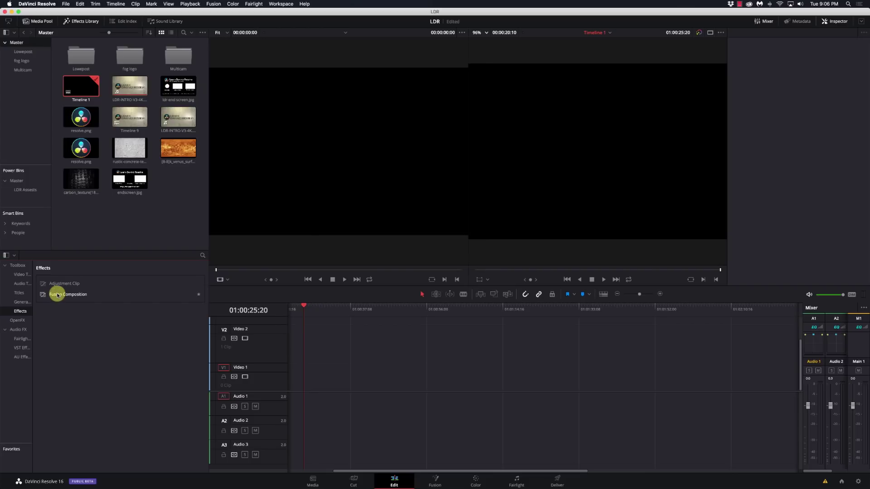
left_click_drag(58, 294, 346, 385)
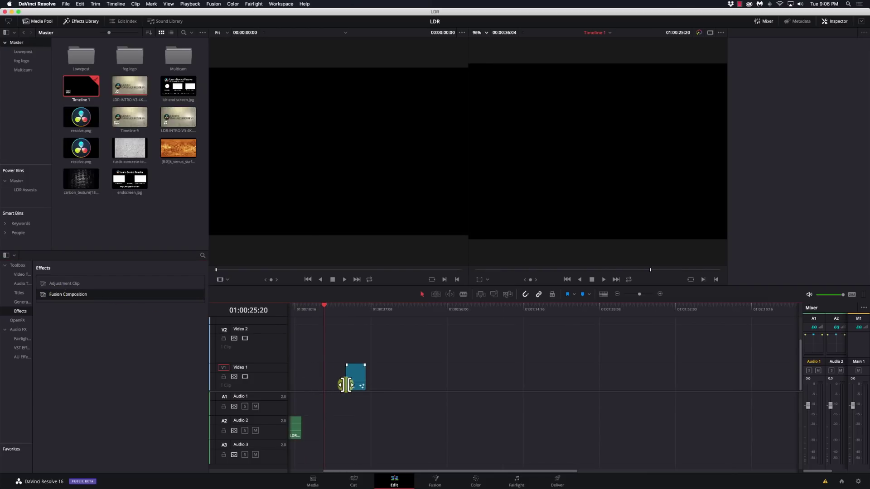
Park the playhead over the new Fusion Composition clip and open it on the Fusion page.
left_click(356, 309)
scroll(361, 323, "left", 3)
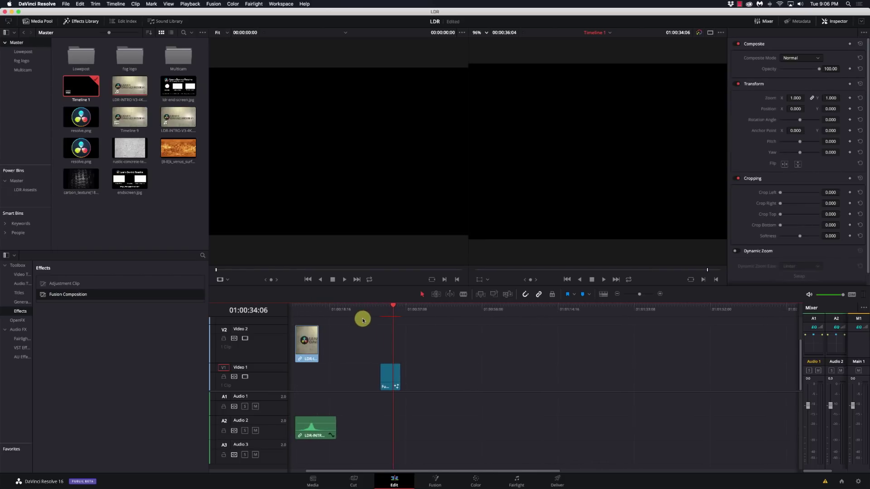
scroll(360, 320, "right", 3)
scroll(360, 319, "left", 1)
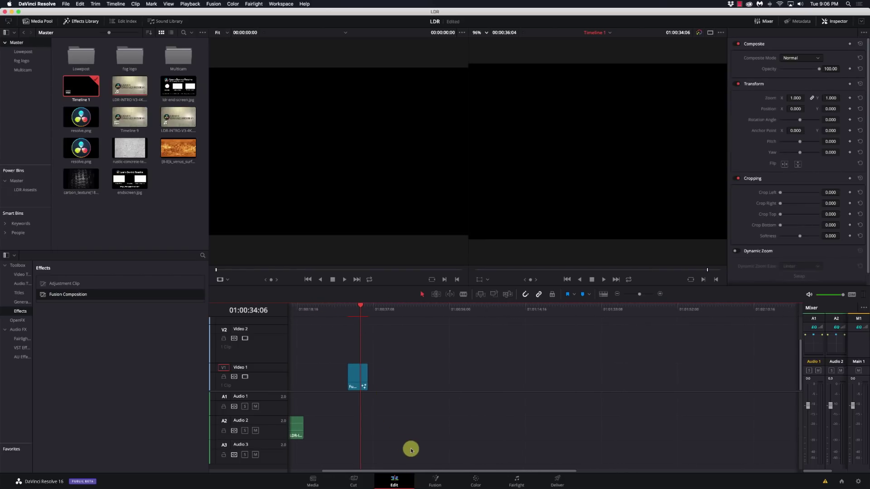
left_click(438, 484)
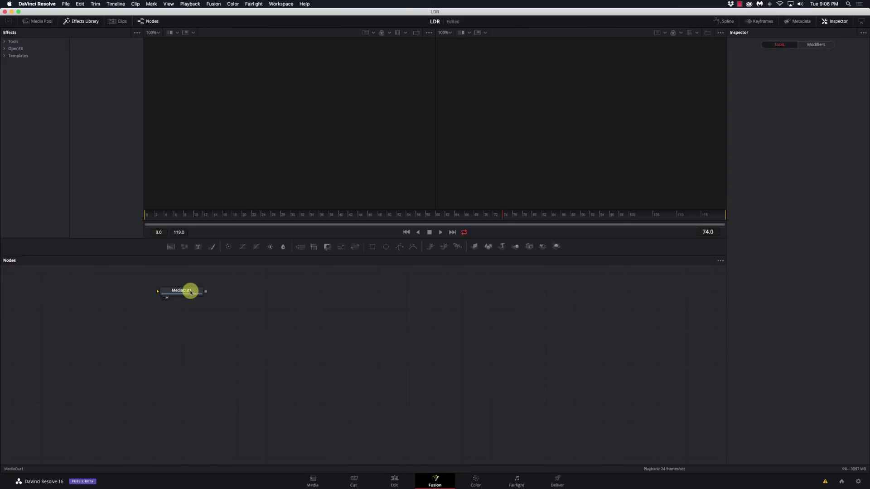
Move the MediaOut1 node well away to make room and add a separate Text 3D node before it.
left_click_drag(190, 290, 610, 363)
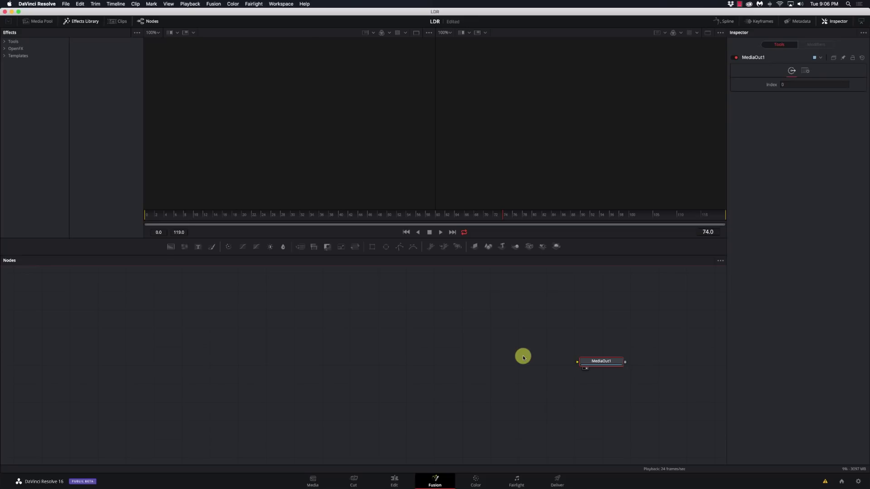
left_click(494, 368)
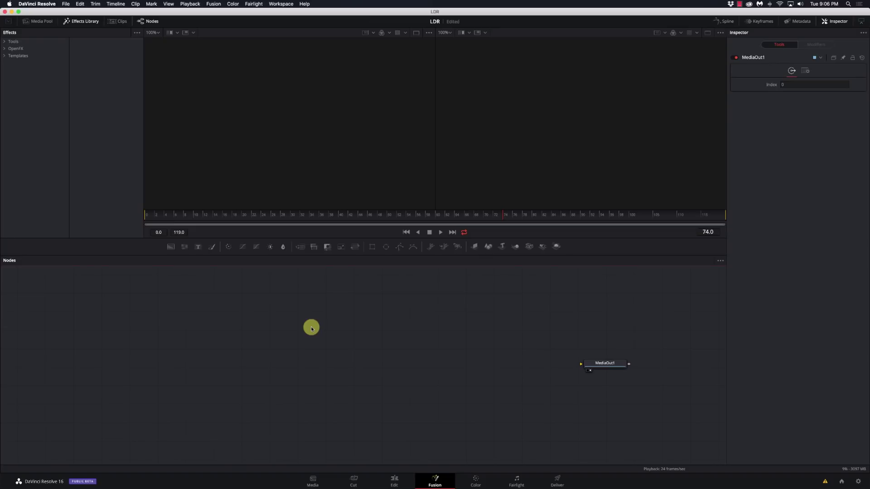
right_click(335, 341)
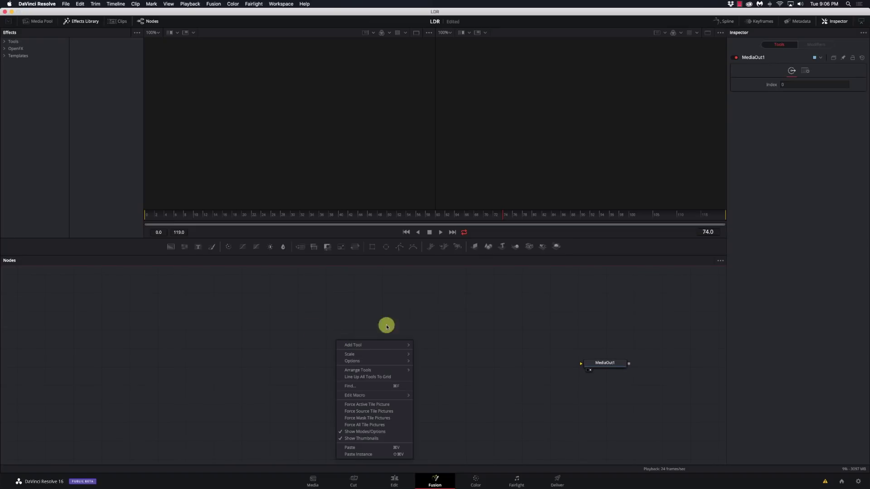
left_click(405, 315)
key("shift+space")
type("merge")
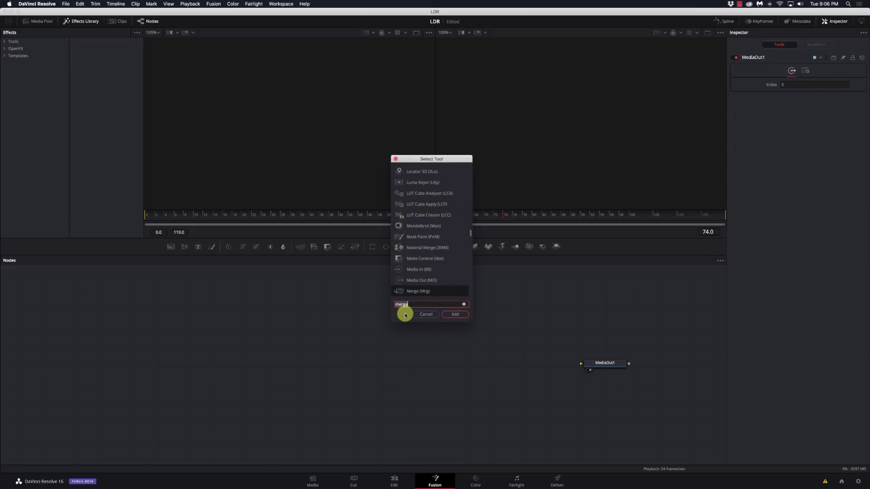
type("3t")
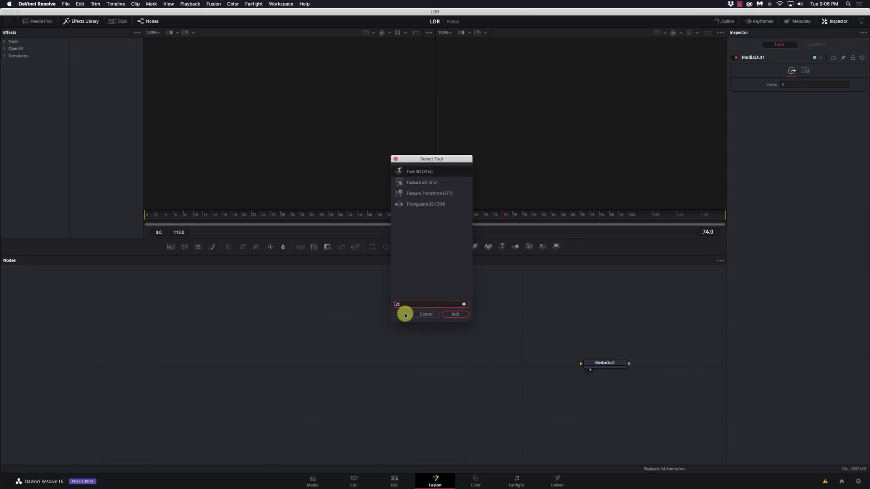
key("Return")
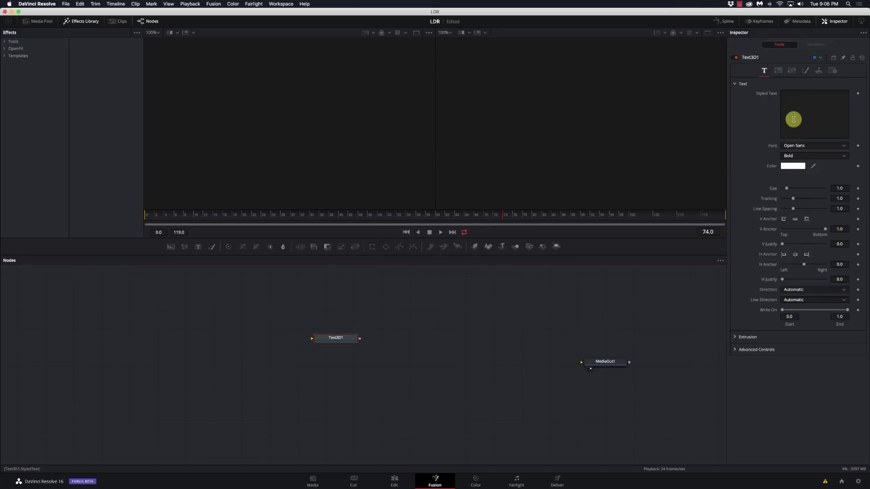
Set the Text3D1 text to "Lighting Demo" and show the node in the first viewer.
left_click(795, 115)
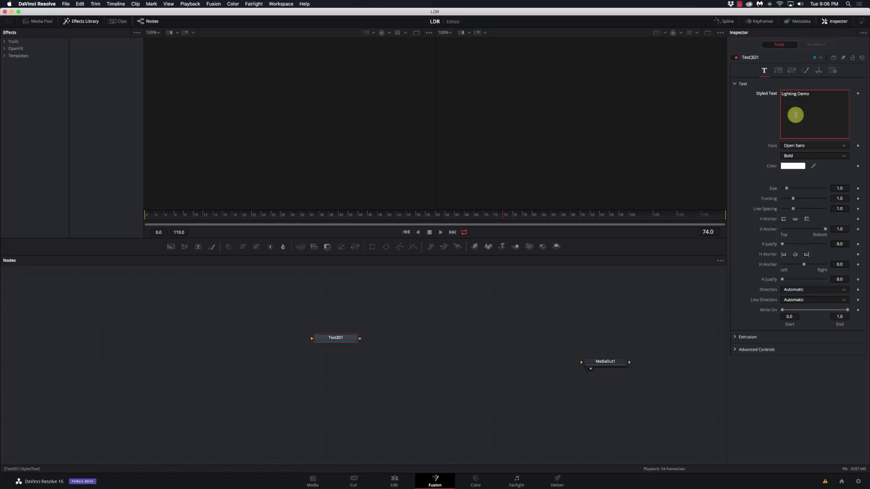
left_click(340, 345)
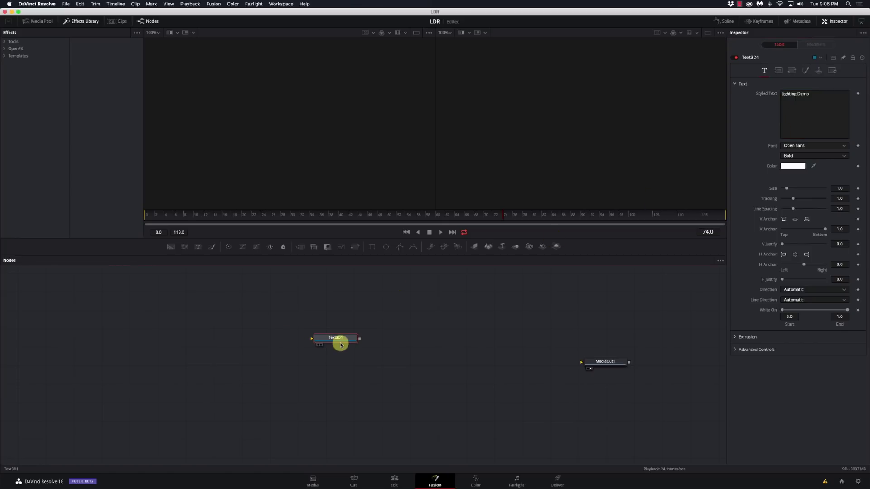
key("1")
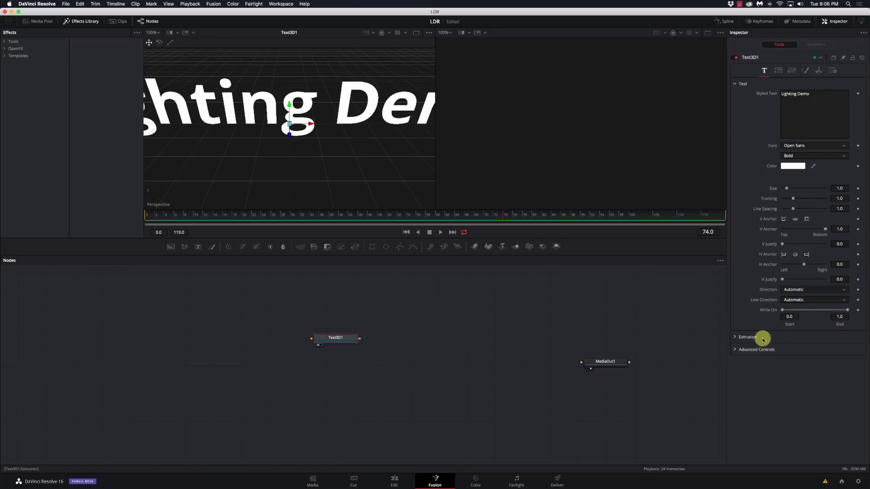
Give the 3D text an extrusion depth of about 0.107 and a bevel depth of 0.0036.
left_click(737, 338)
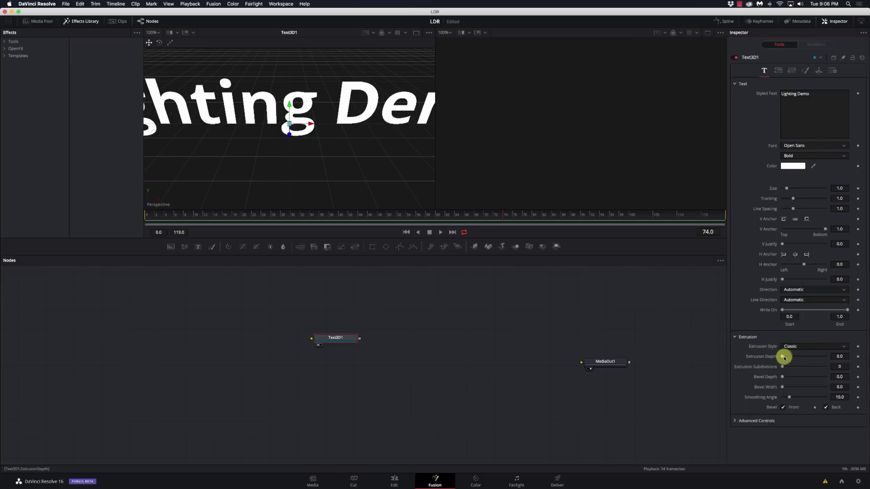
left_click_drag(782, 356, 806, 357)
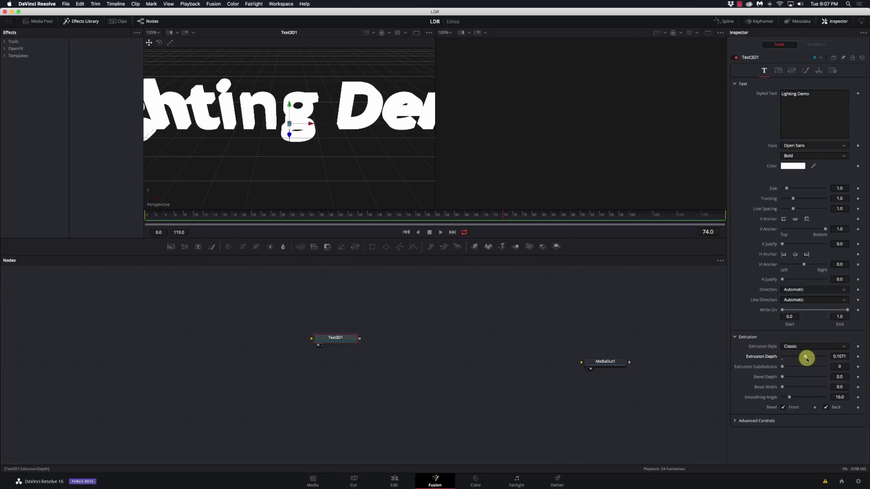
left_click(840, 377)
left_click_drag(841, 375, 858, 377)
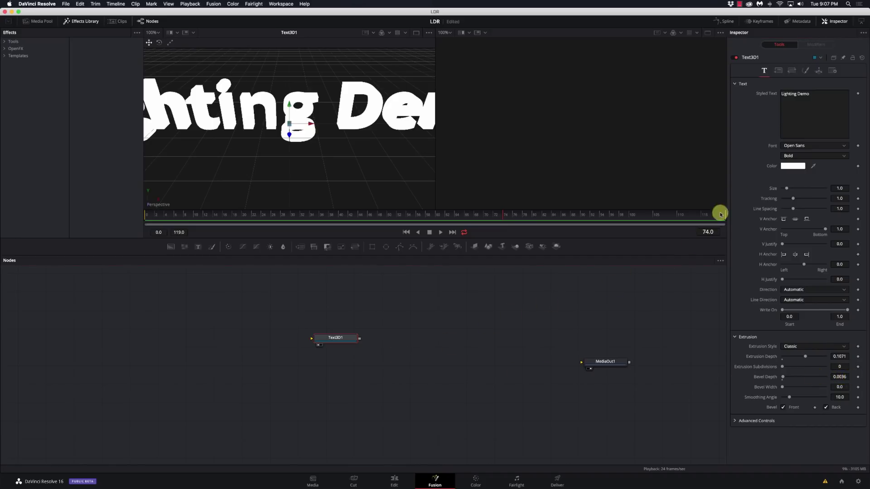
Change the 3D text colour to a blue-violet using the colour wheel.
left_click(793, 168)
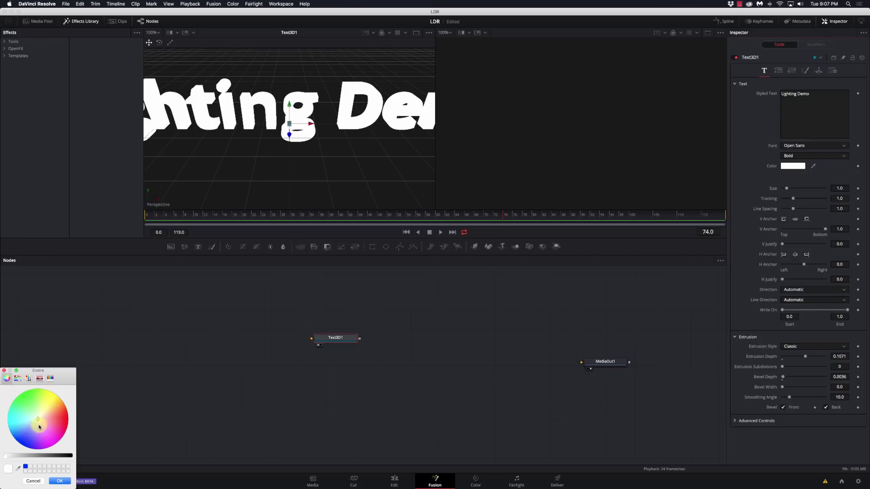
left_click_drag(40, 425, 30, 435)
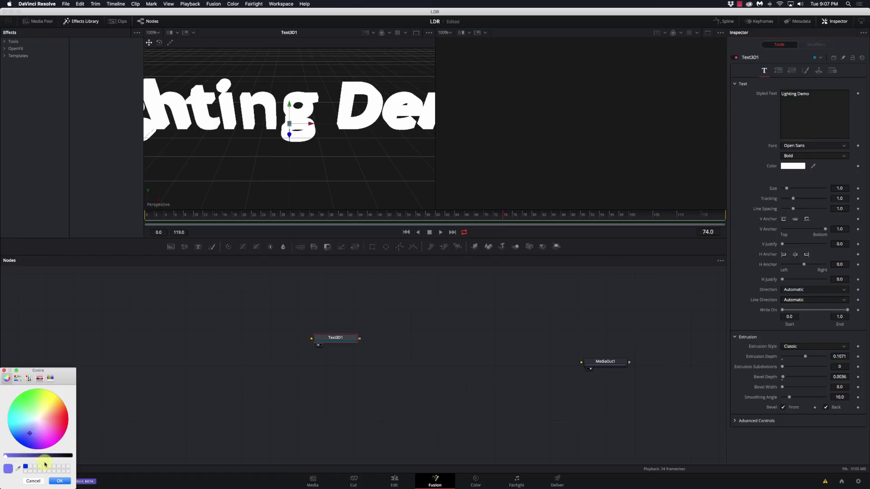
left_click(60, 481)
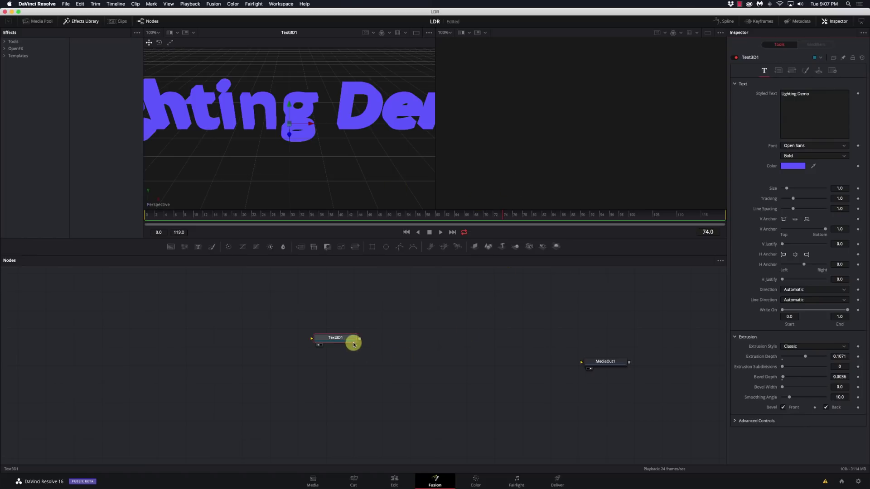
Shift the Text3D1 node away from MediaOut1 and add a Merge 3D node connected after it.
left_click_drag(346, 340, 318, 339)
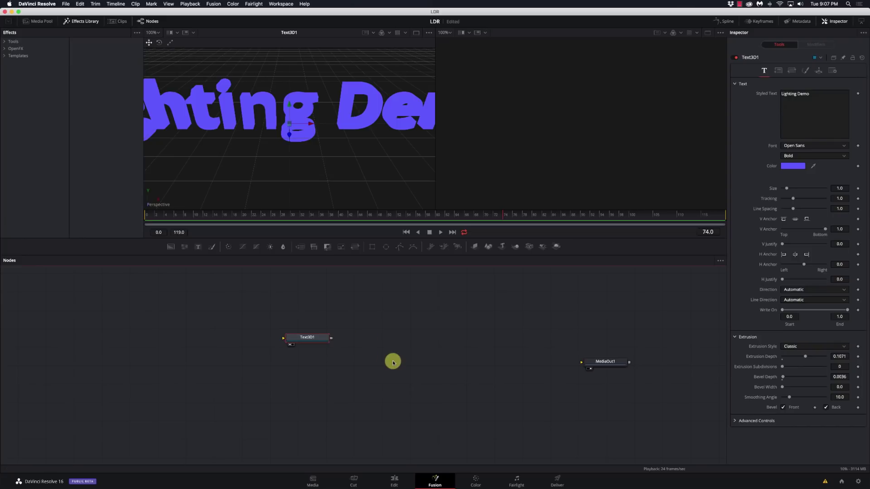
key("shift+space")
type("m")
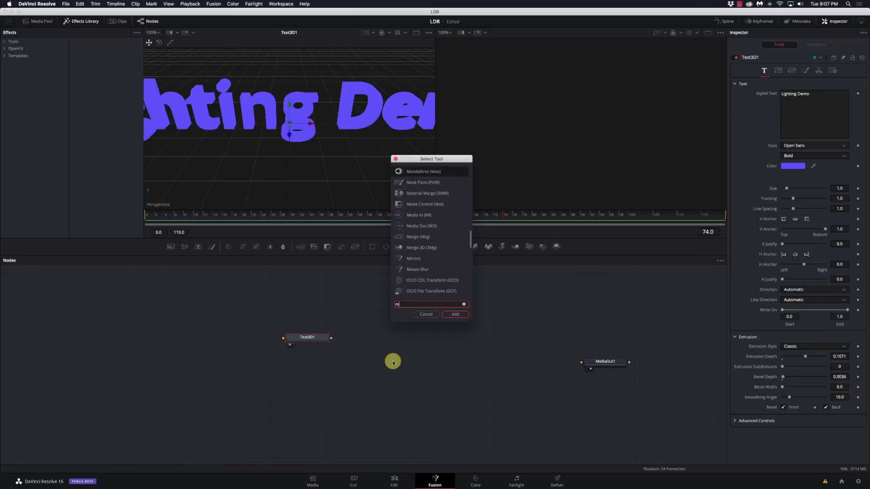
key("BackSpace")
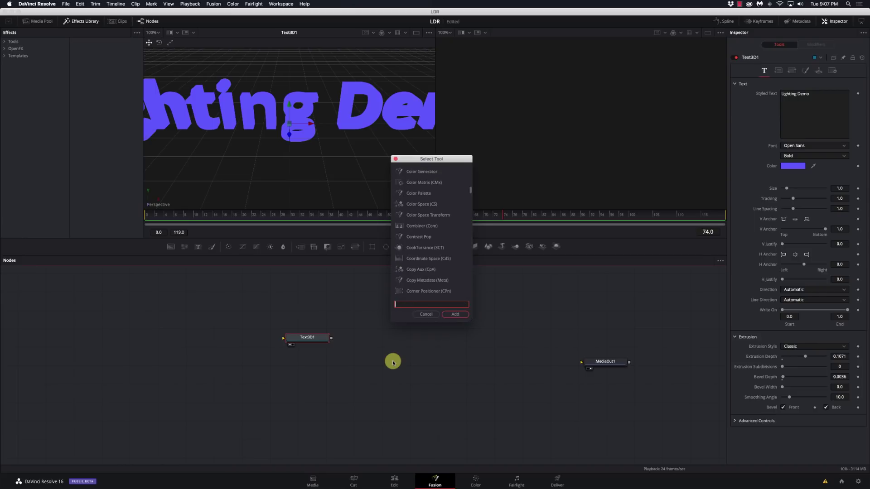
type("zm")
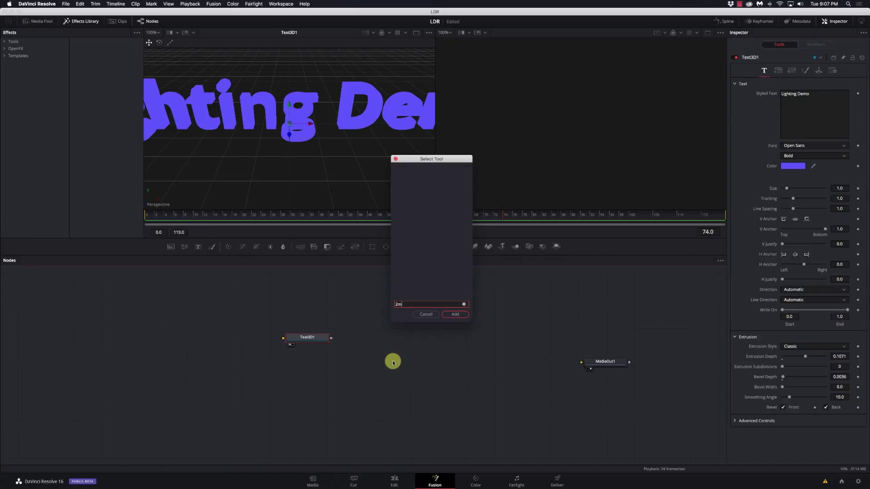
key("BackSpace")
key("BackSpace")
type("3m")
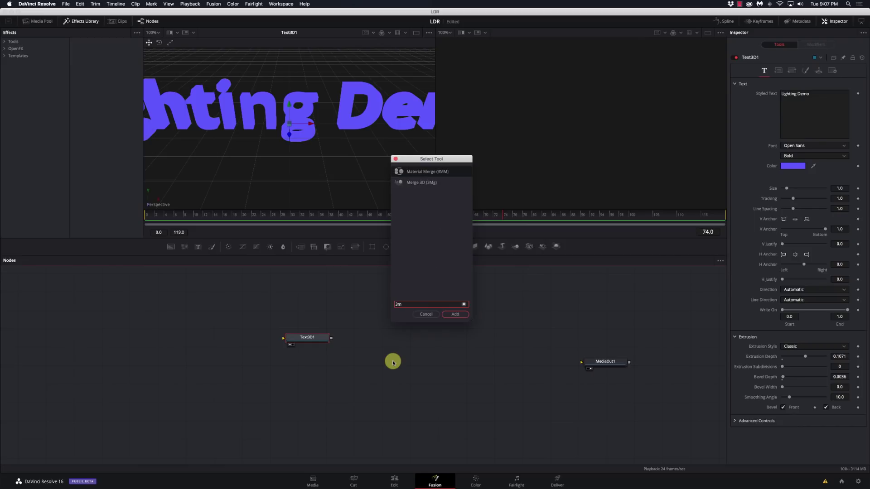
key("Down")
key("Return")
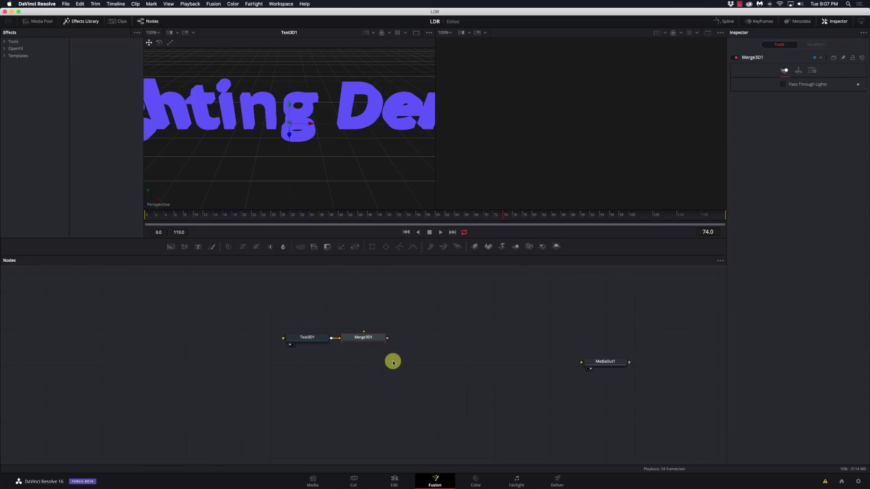
Add a Renderer 3D node after Merge3D1 and connect its output to MediaOut1.
key("shift+space")
type("3re")
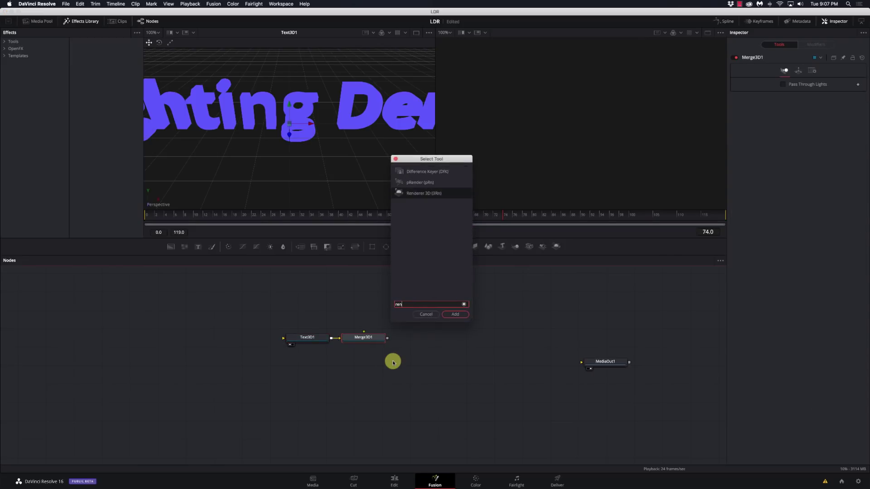
key("Return")
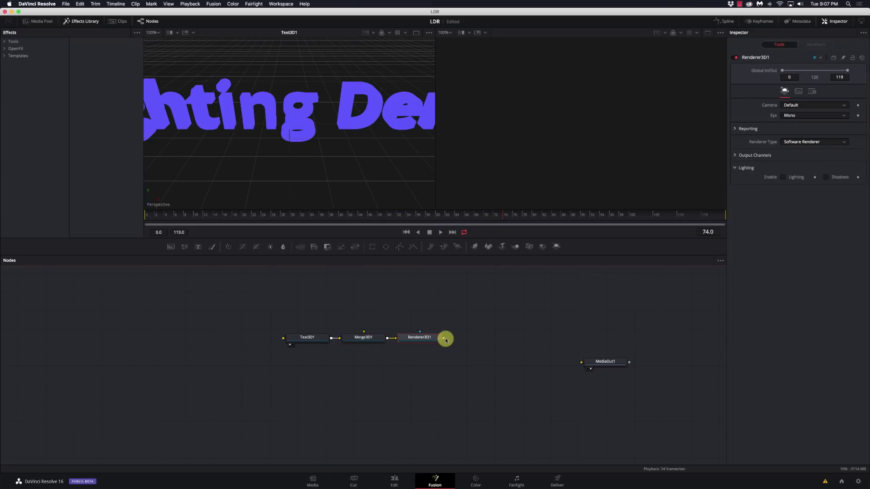
left_click_drag(443, 338, 595, 368)
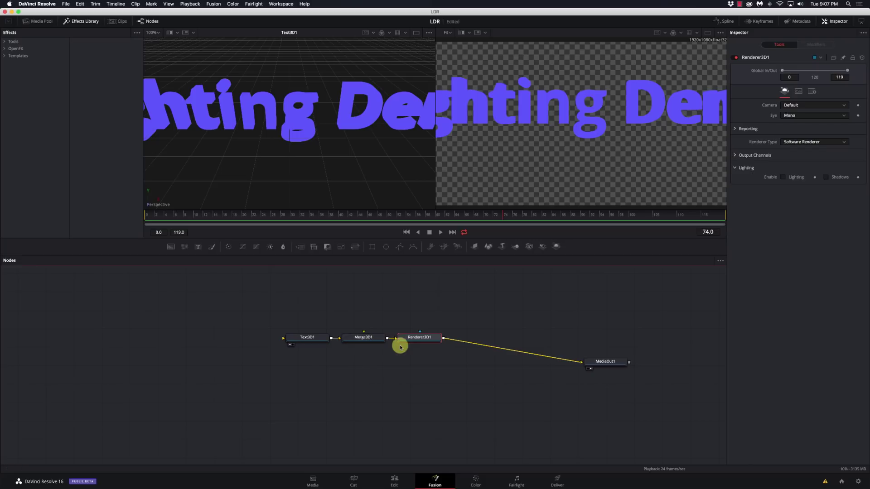
Spread out the node chain, placing Renderer3D1 beside MediaOut1, Merge3D1 midway and Text3D1 further back.
mouse_move(414, 342)
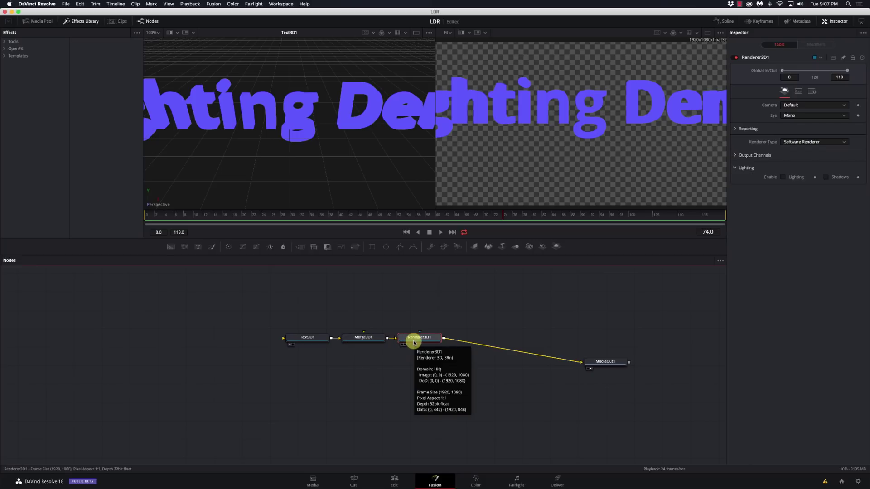
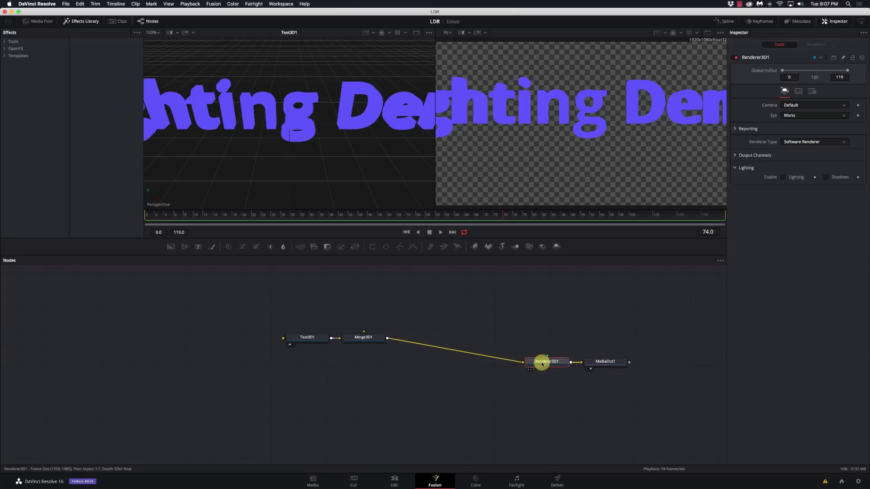
left_click_drag(371, 337, 436, 364)
left_click_drag(319, 338, 306, 340)
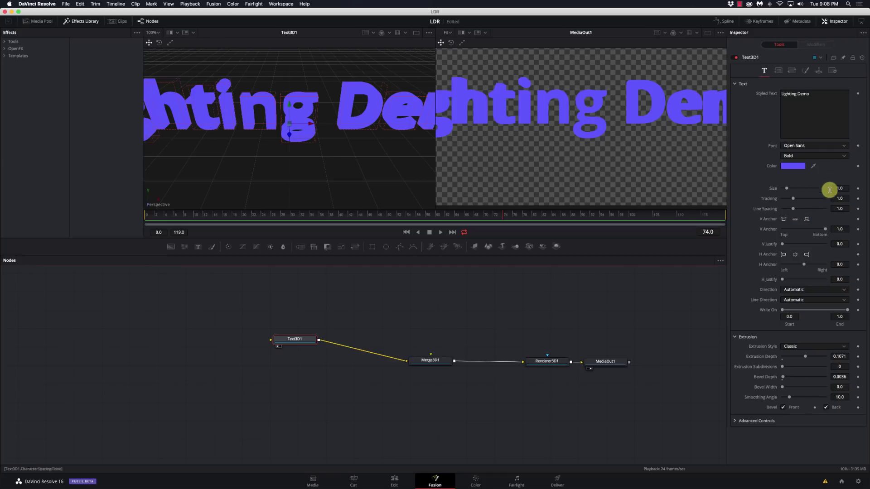
Reduce the Text3D1 text size to 0.61 so the full wording fits in the frame.
left_click_drag(840, 188, 827, 191)
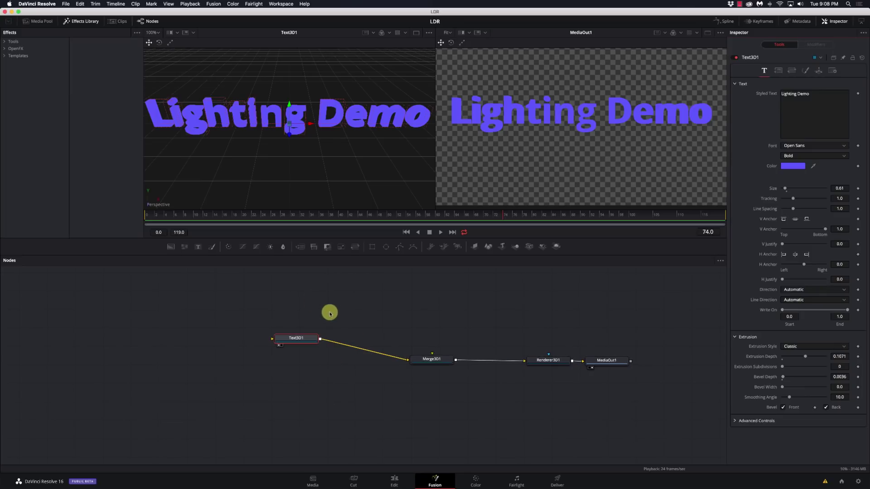
Add an Ambient Light wired into Merge3D1, with intensity 0.205, and place its node directly above the merge.
left_click(5, 42)
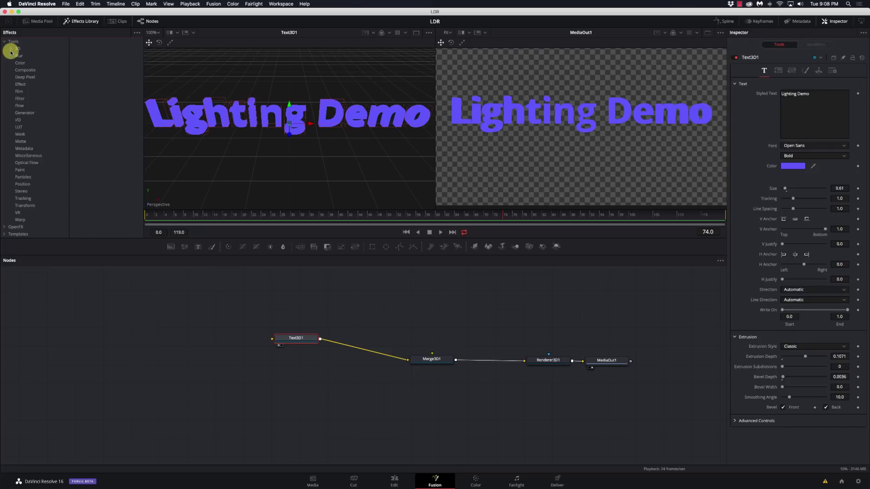
left_click(10, 48)
left_click(19, 56)
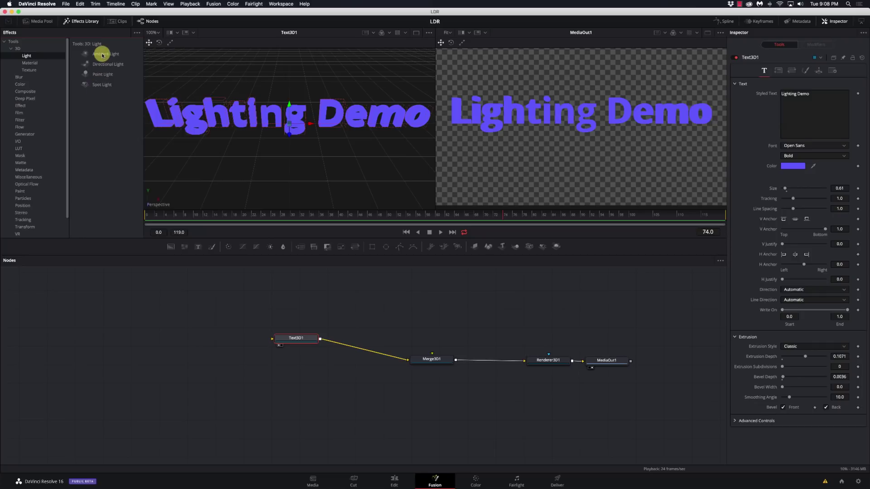
left_click_drag(103, 55, 432, 354)
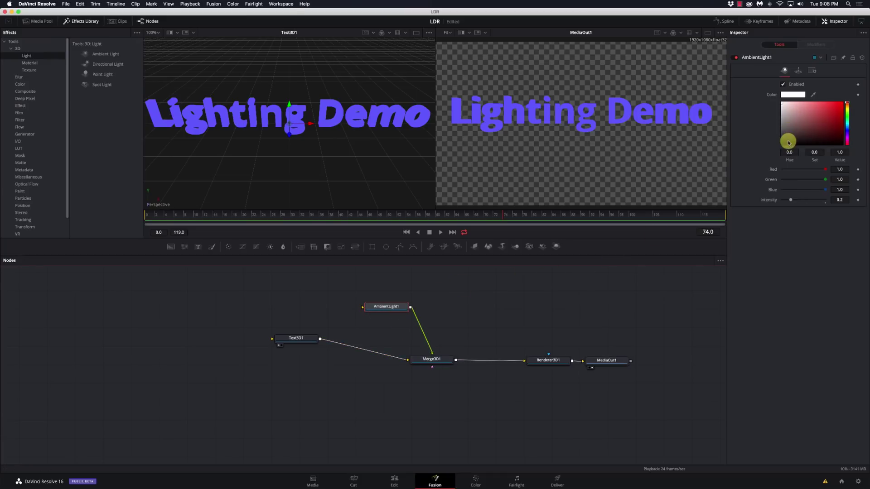
left_click_drag(791, 199, 813, 204)
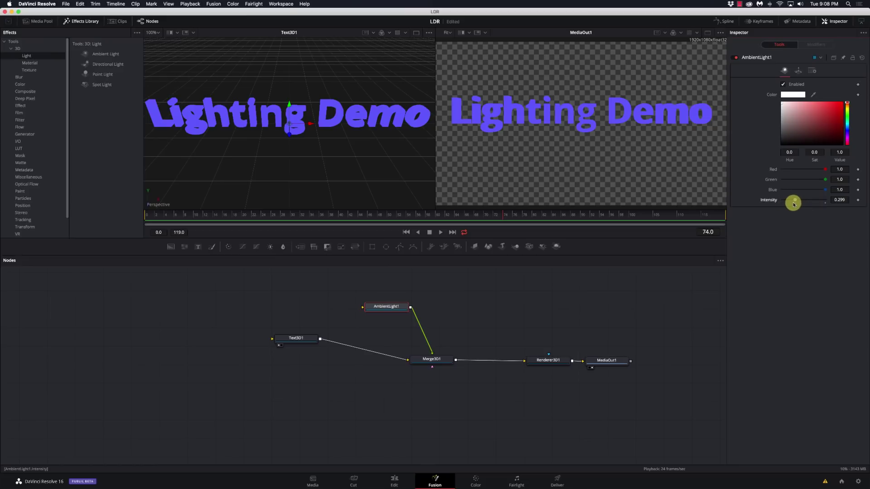
left_click_drag(395, 310, 440, 325)
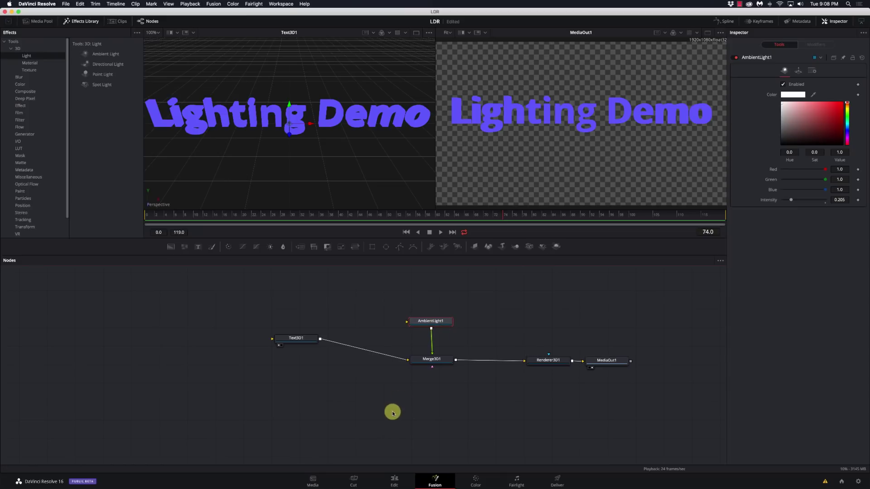
Add a Camera 3D node, pull the camera back from the text and connect its output to Merge3D1.
key("shift+space")
type("rend")
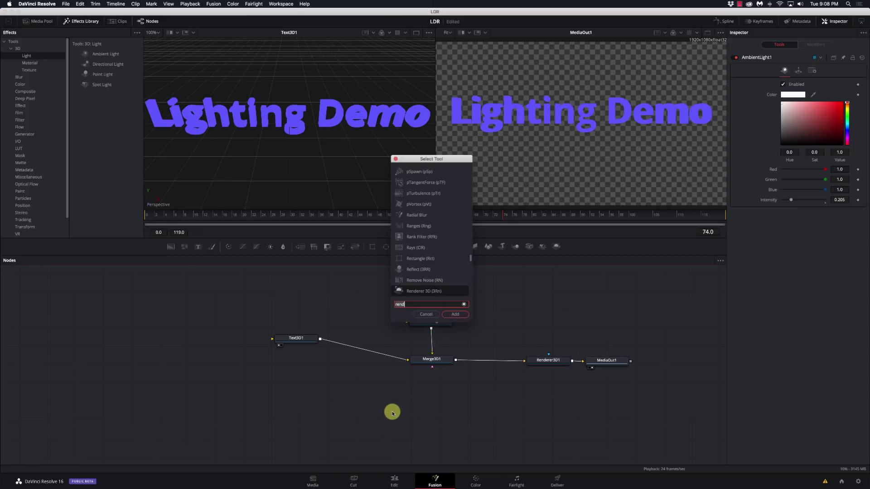
key("BackSpace")
key("BackSpace")
key("BackSpace")
key("BackSpace")
type("cam")
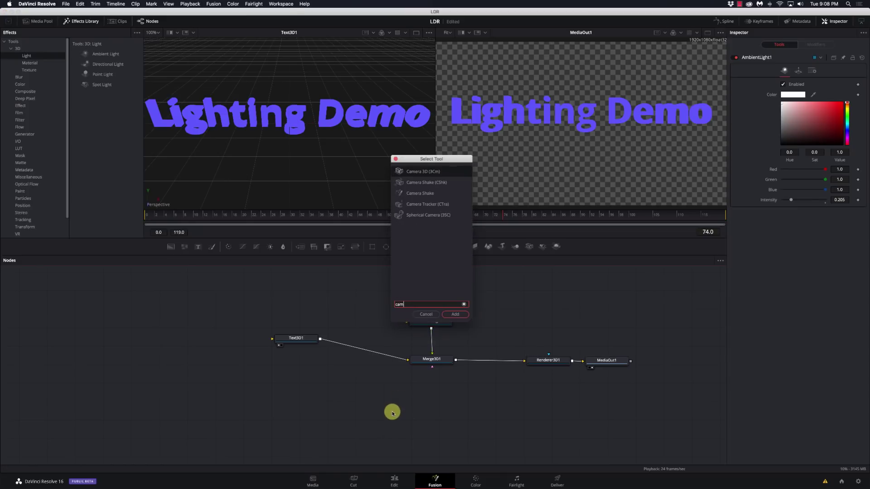
key("Return")
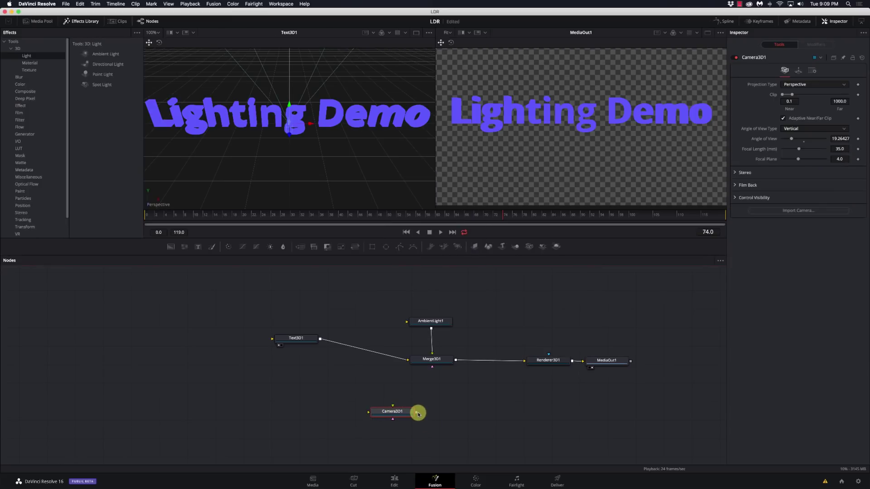
left_click_drag(290, 136, 289, 196)
left_click_drag(415, 412, 428, 366)
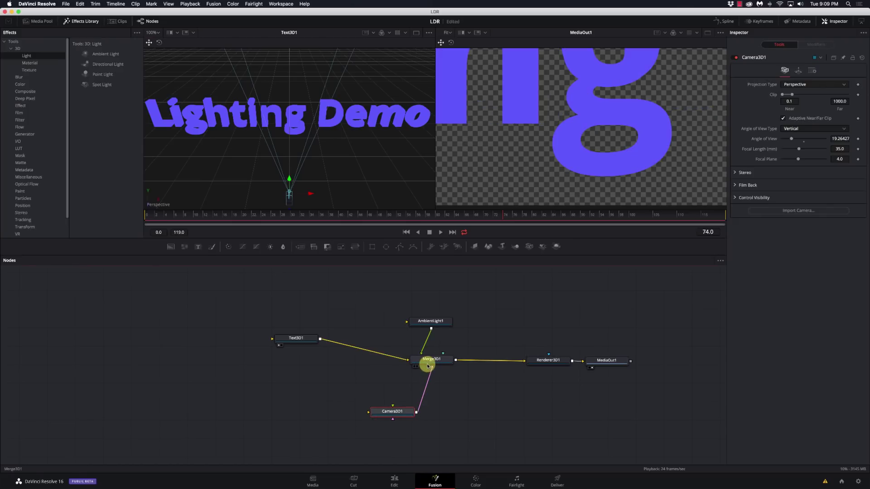
Pull the camera further back along Z until the whole text fits in the MediaOut1 frame.
scroll(330, 187, "down", 2)
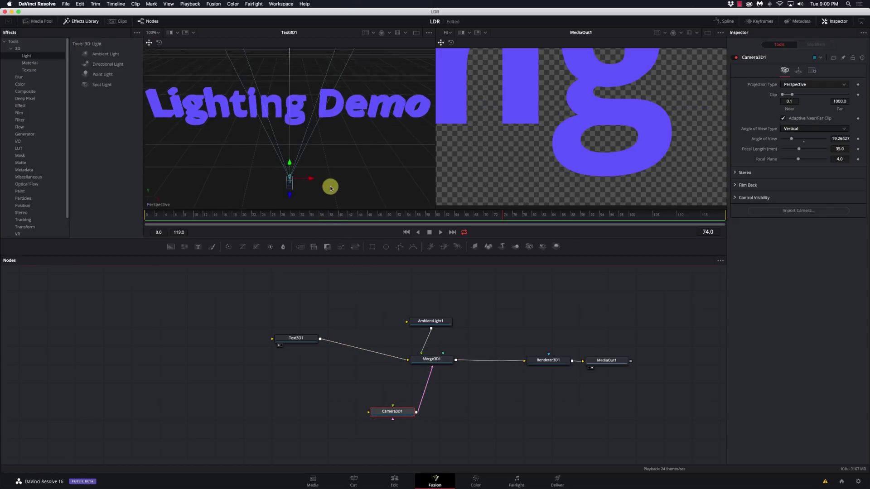
scroll(330, 187, "down", 8)
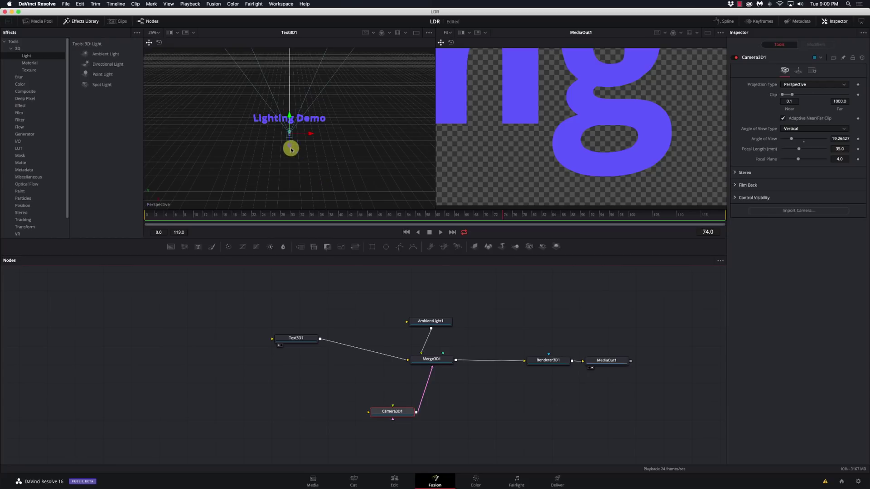
left_click_drag(290, 148, 286, 267)
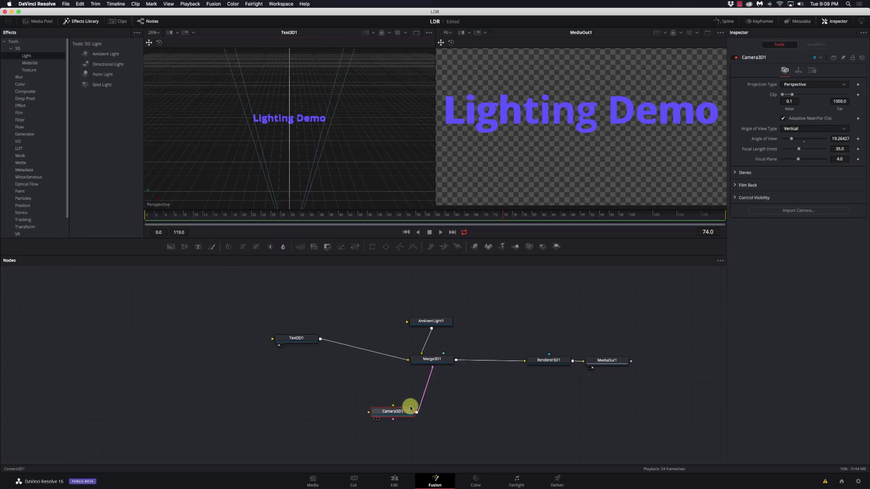
Shift the AmbientLight1 node aside and enable Lighting and Shadows in the Text3D1 viewer's 3D options.
left_click_drag(432, 325, 389, 322)
right_click(379, 199)
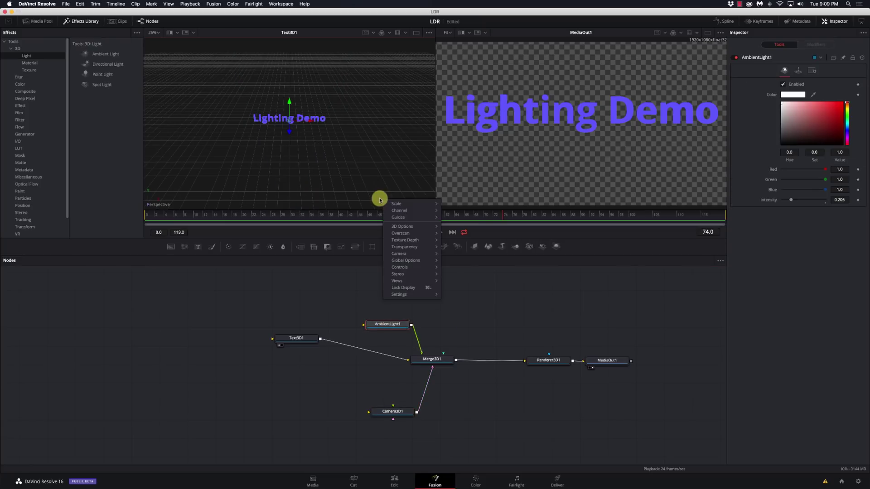
mouse_move(382, 203)
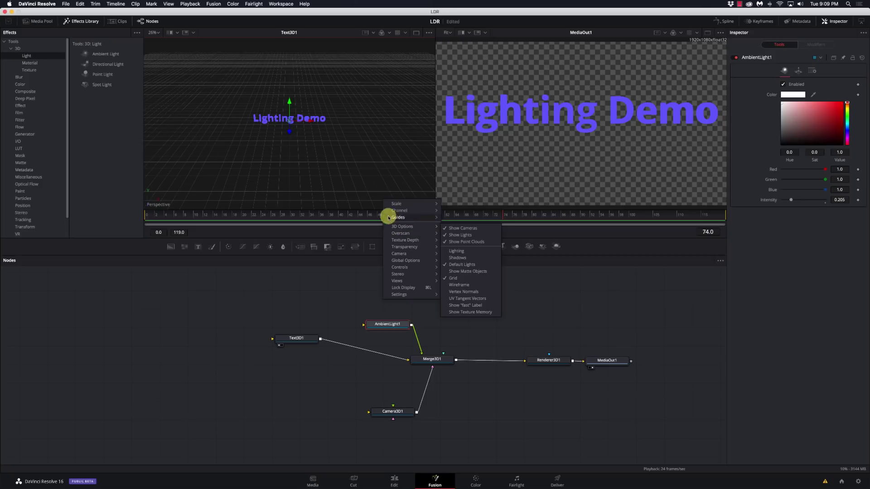
mouse_move(394, 228)
left_click(460, 250)
right_click(382, 190)
mouse_move(434, 217)
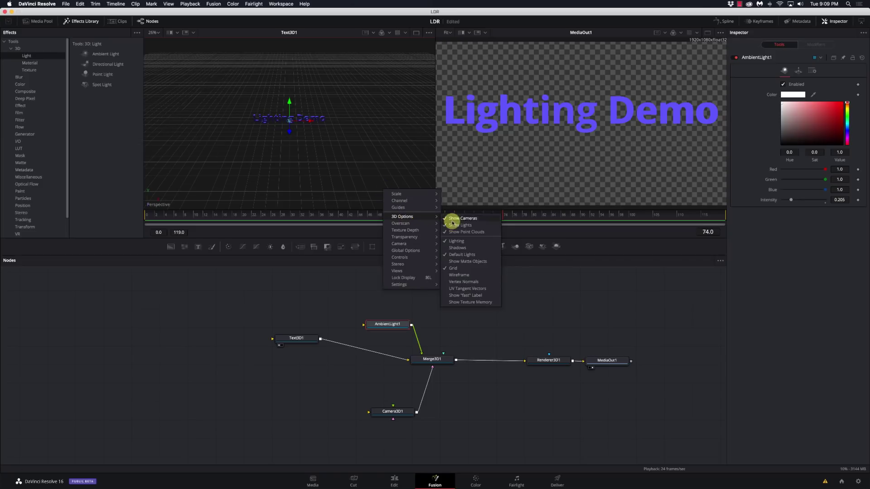
left_click(459, 248)
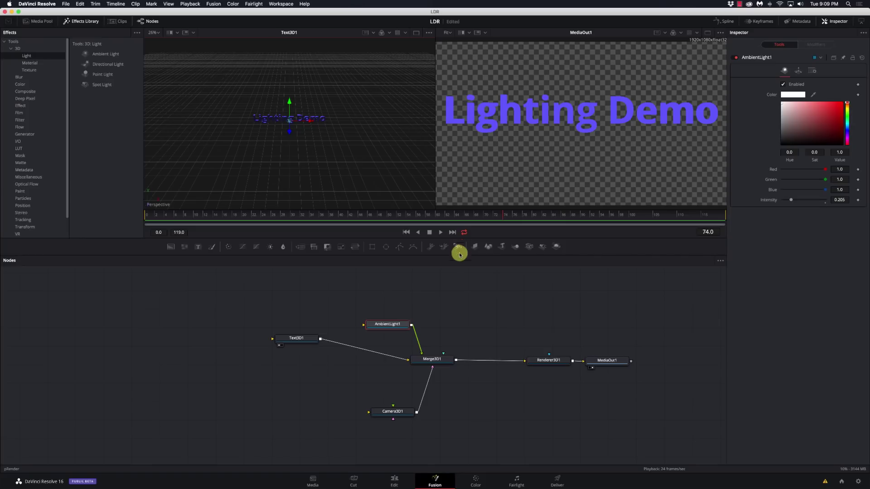
Enable Lighting and Shadows on the Renderer3D1 node.
left_click(552, 365)
left_click(782, 178)
left_click(825, 177)
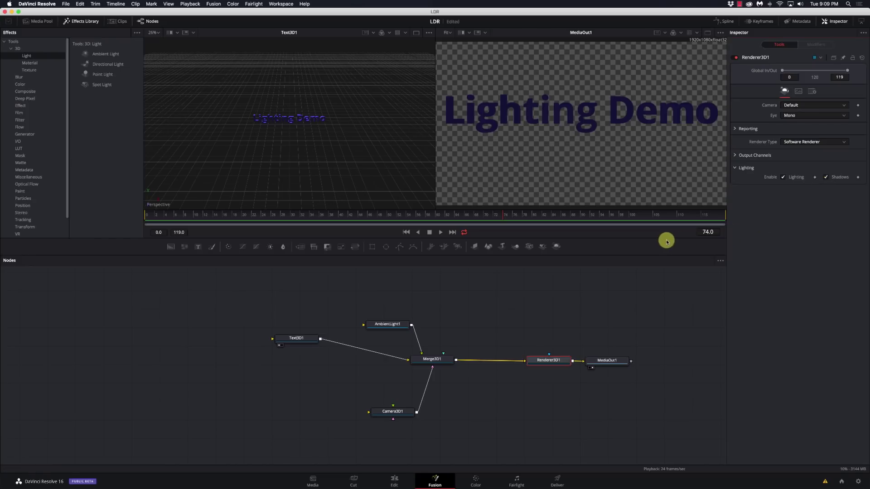
Raise the AmbientLight1 intensity to about 0.81 to brighten the rendered text.
left_click_drag(371, 139, 371, 143)
scroll(372, 143, "up", 10)
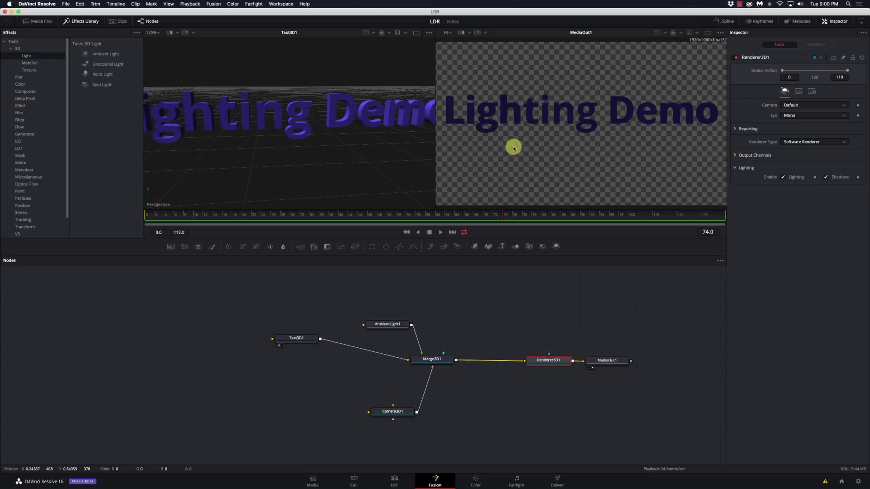
left_click(381, 325)
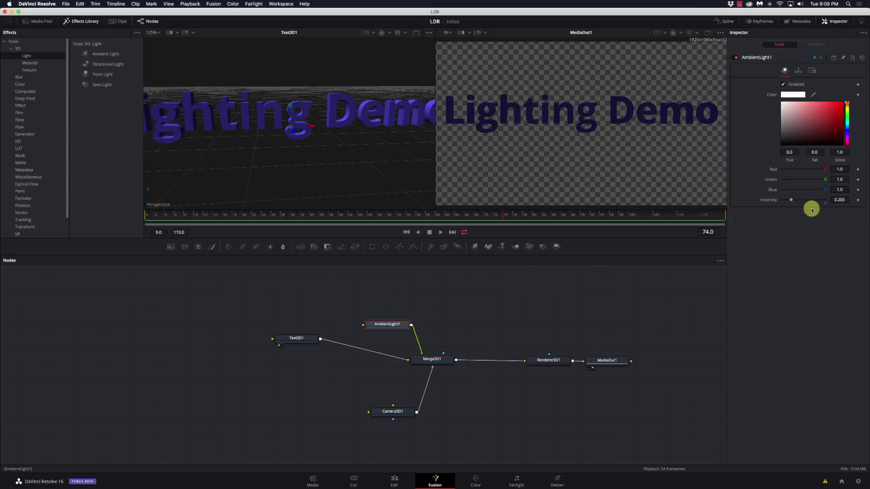
left_click_drag(792, 200, 819, 203)
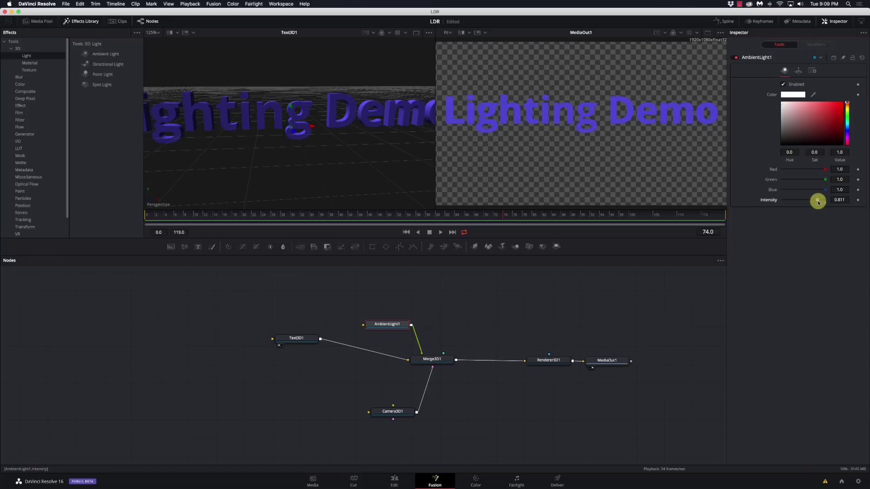
Move Camera3D1 sideways in the 3D view to about X 1.03.
left_click(401, 412)
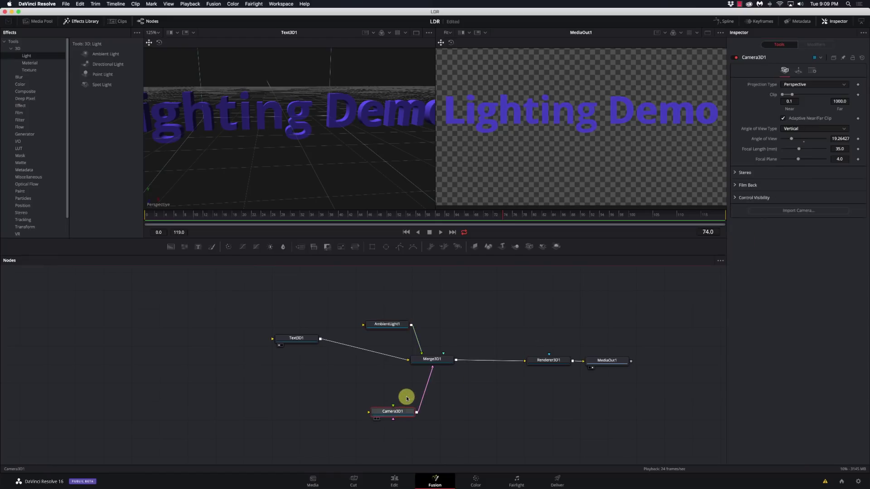
scroll(302, 154, "down", 10)
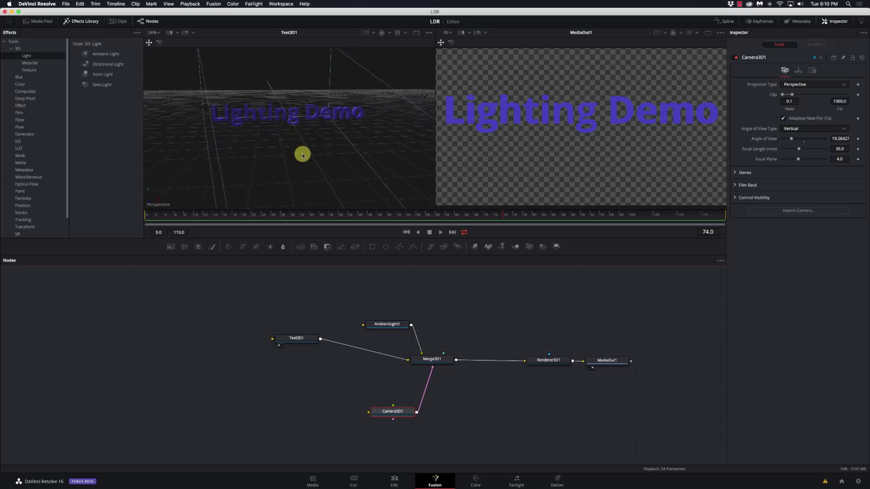
left_click_drag(353, 197, 421, 183)
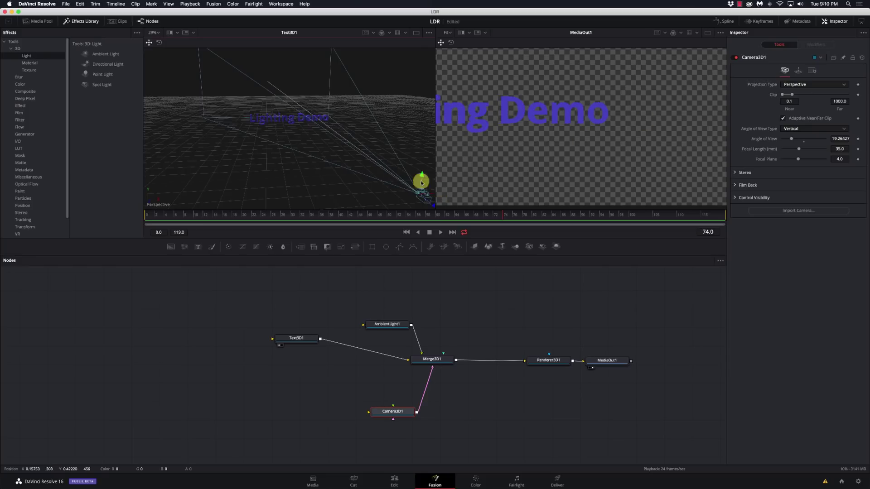
Set Camera3D1's Y rotation to 38.5 and move it to about X 3.73, Z 4.06 for an angled view of the text.
left_click(797, 71)
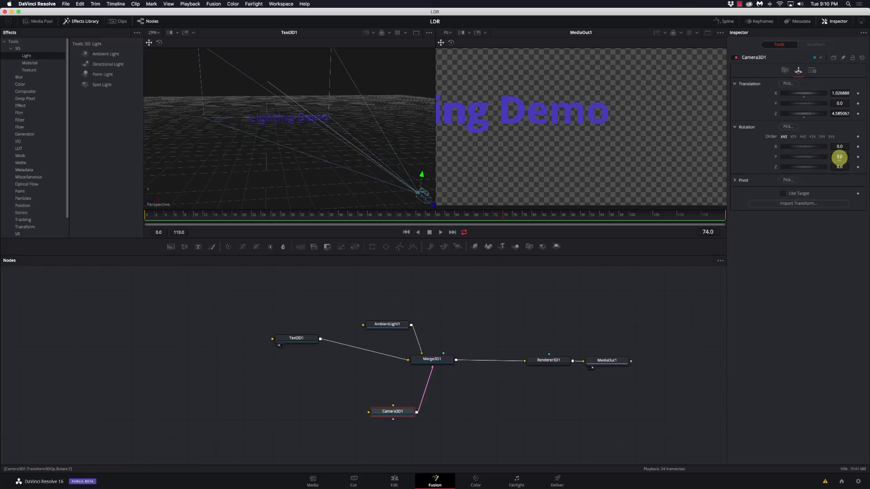
left_click_drag(838, 157, 443, 148)
left_click_drag(841, 156, 509, 155)
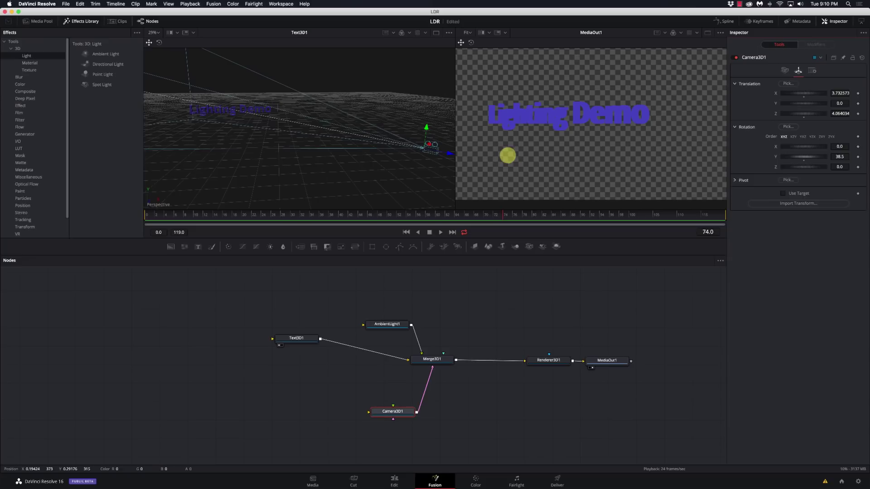
Lower the AmbientLight1 intensity to 0.709.
left_click(396, 325)
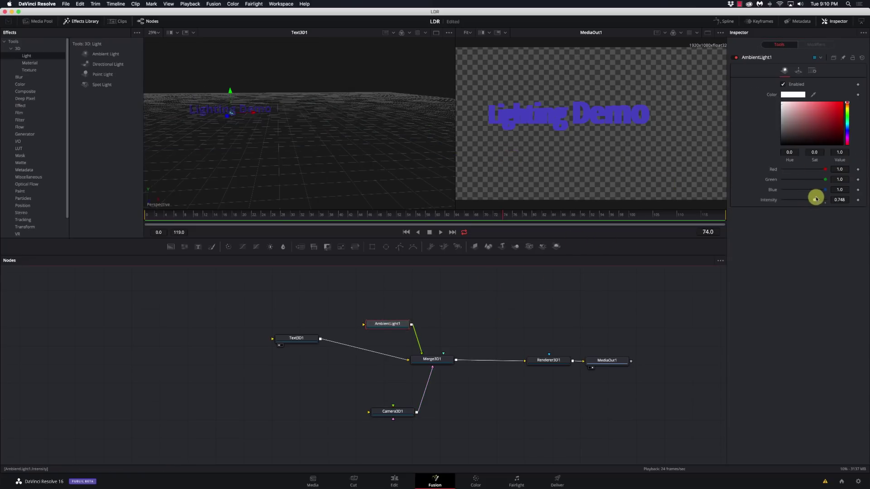
mouse_move(814, 199)
left_mouse_down()
mouse_move(805, 200)
mouse_move(829, 200)
mouse_move(811, 203)
left_mouse_up()
left_click_drag(813, 202, 812, 202)
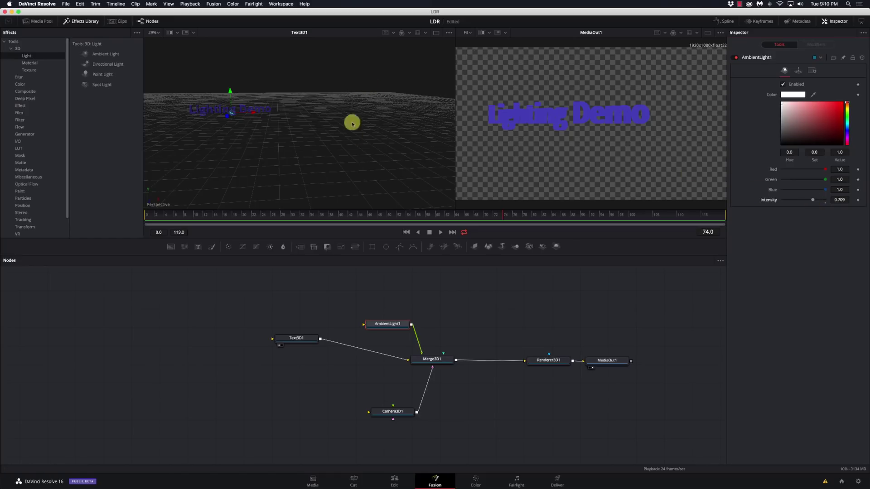
Disconnect AmbientLight1 from Merge3D1 and feed a new Directional Light into the merge instead.
left_click_drag(419, 348, 497, 286)
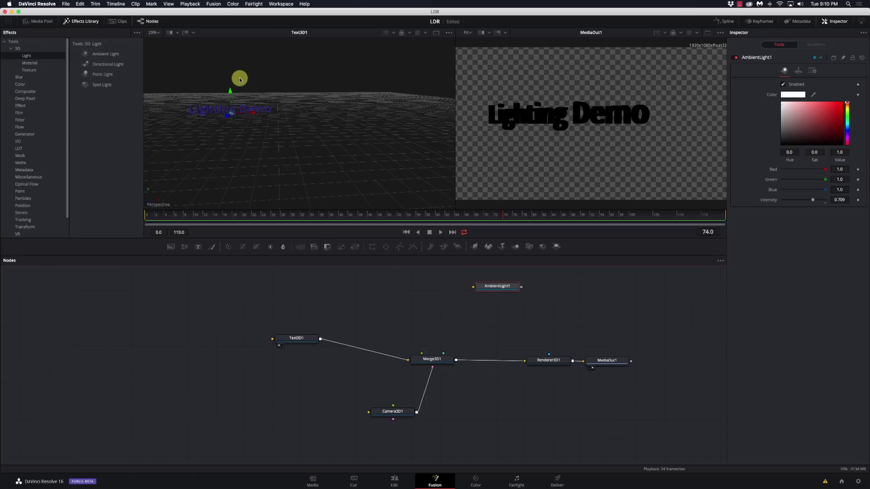
left_click_drag(109, 64, 441, 359)
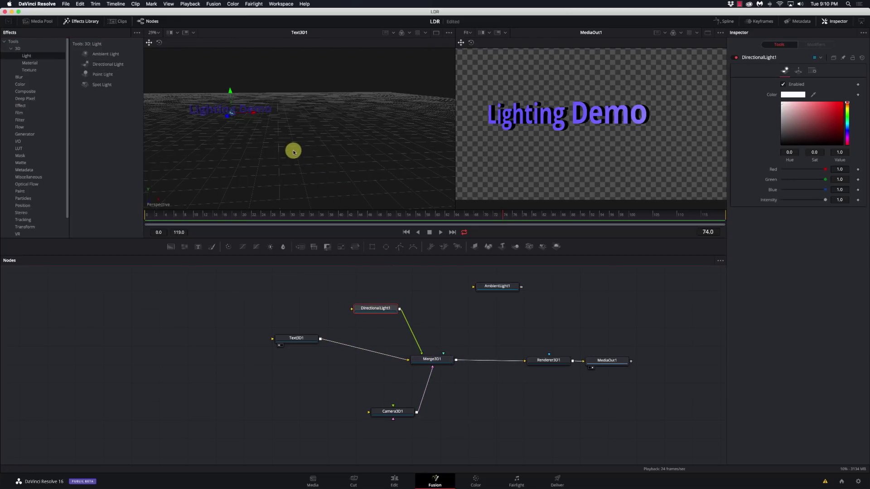
Move DirectionalLight1 to about X 2.85, Z 1.79 and set its Y rotation to 18.3.
left_click_drag(293, 152, 209, 172)
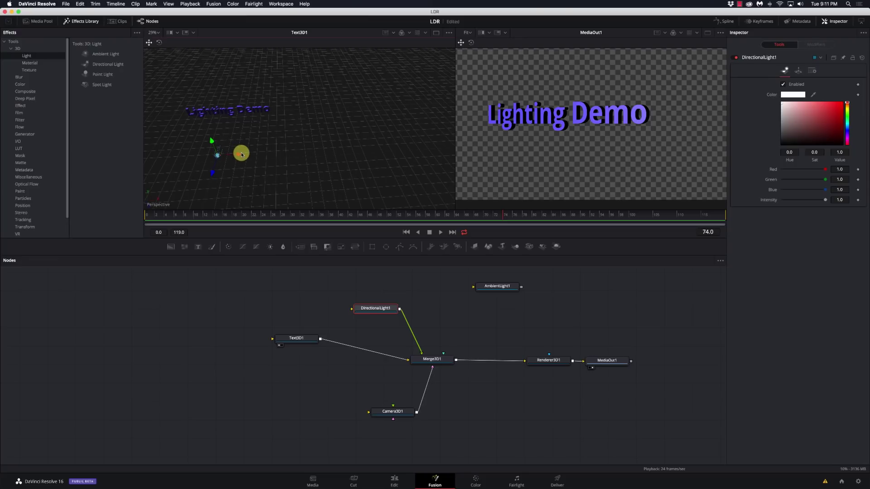
left_click(242, 154)
left_click_drag(244, 154, 351, 160)
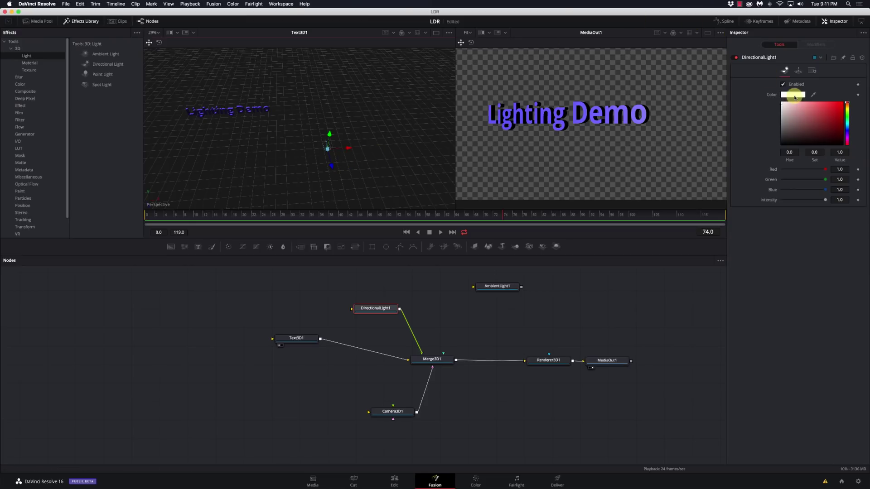
left_click(798, 71)
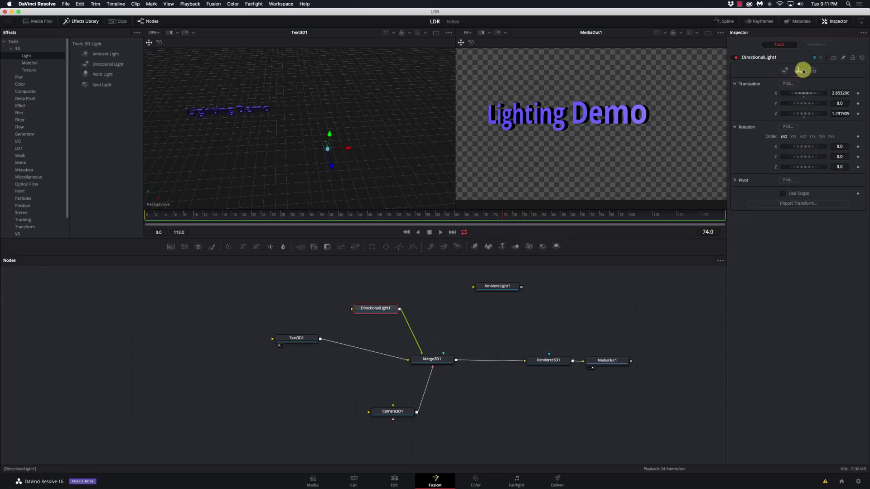
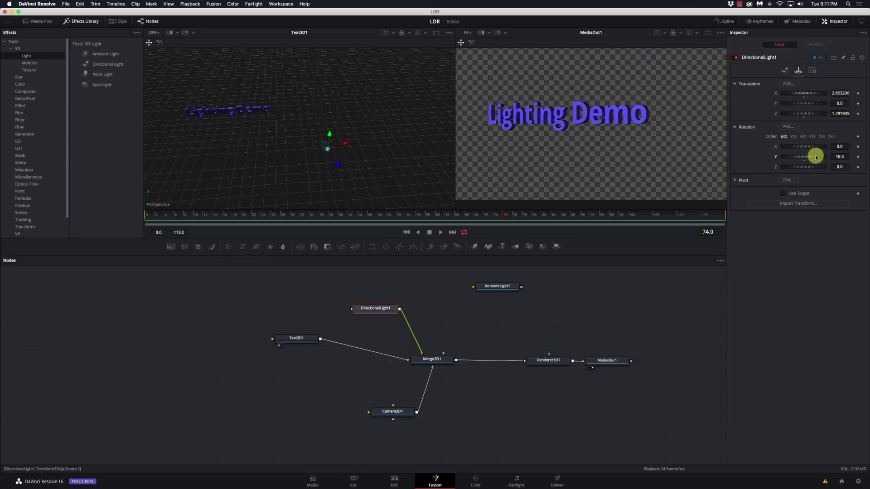
Change the DirectionalLight1 colour to a dark red with saturation 0.749 and value 0.63.
left_click(785, 70)
left_click_drag(808, 120, 827, 118)
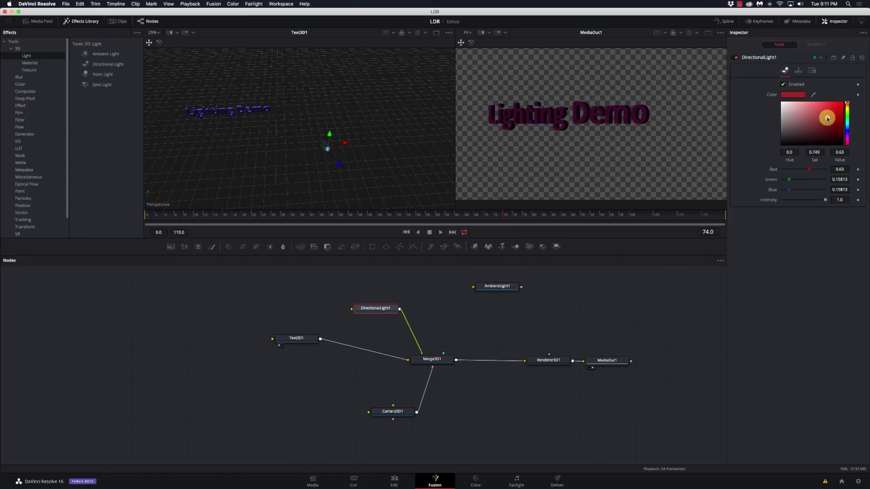
Set the DirectionalLight1 Y rotation to about -20.8.
left_click(798, 70)
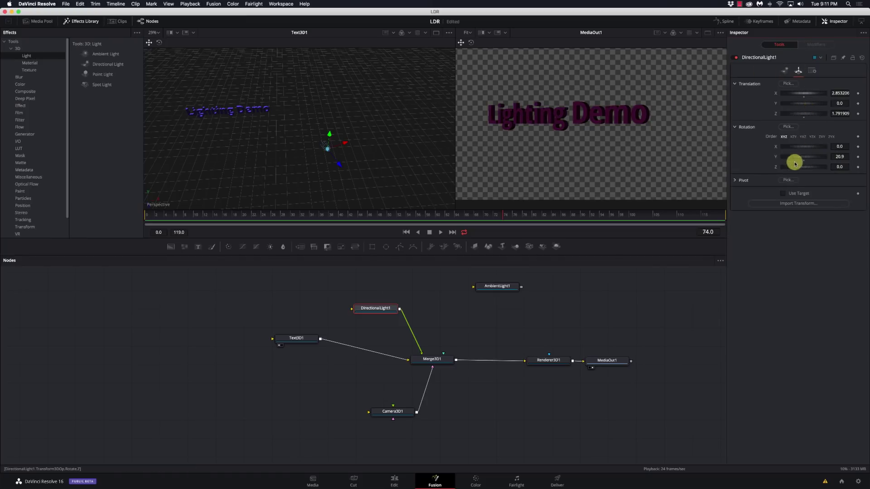
mouse_move(794, 155)
left_mouse_down()
mouse_move(819, 157)
mouse_move(790, 155)
left_mouse_up()
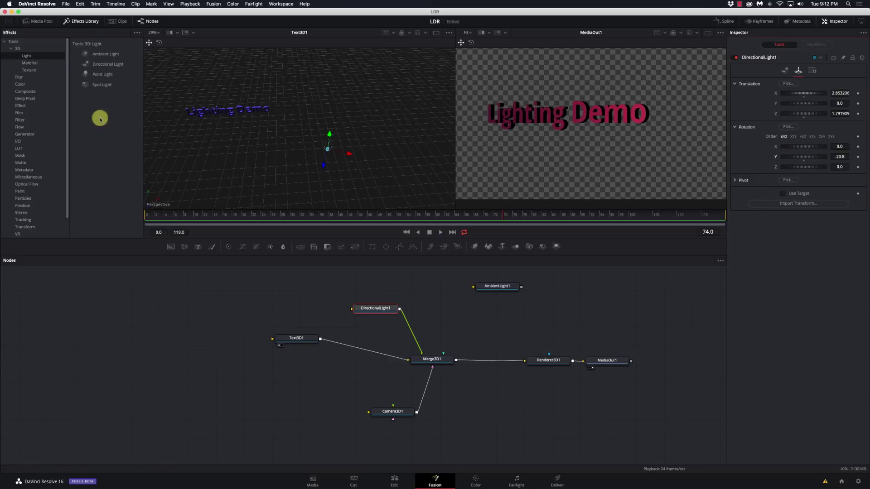
Add the carbon_texture image from the media pool to the node graph as a new node.
left_click(42, 21)
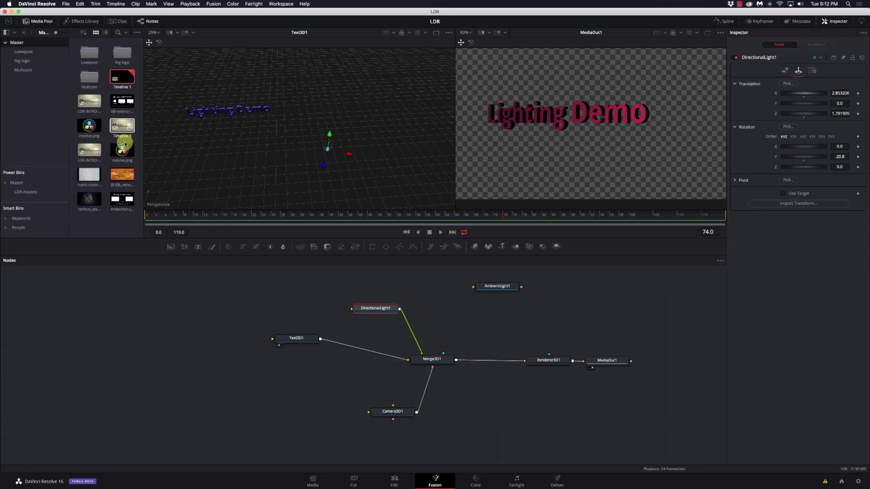
left_click(96, 196)
left_click_drag(96, 196, 230, 304)
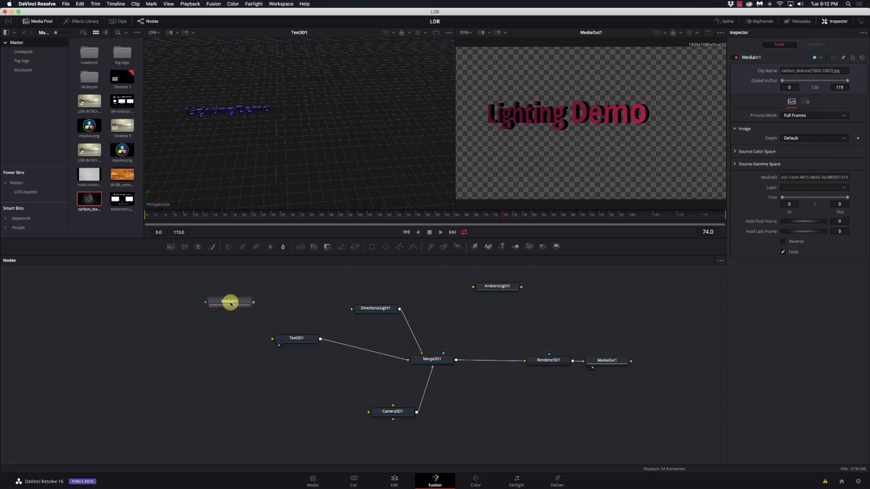
Add an Image Plane 3D after the carbon texture node and connect its output to Merge3D1.
key("shift+space")
type("cam")
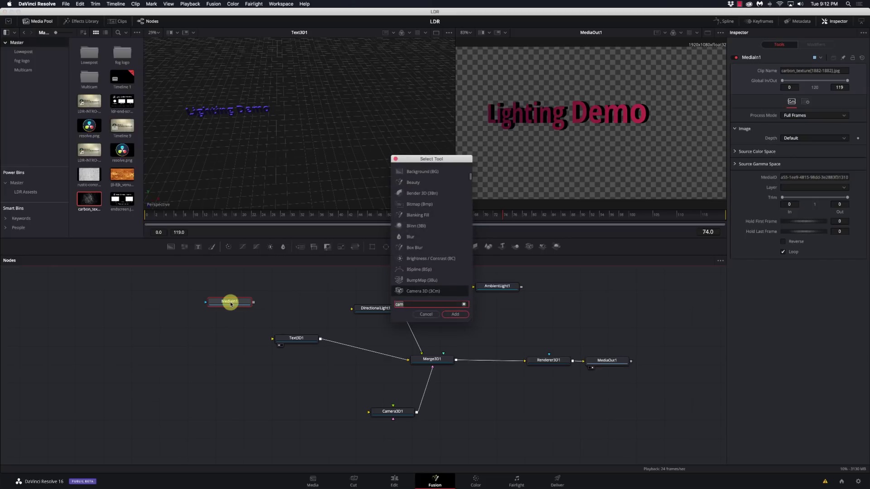
type("ima")
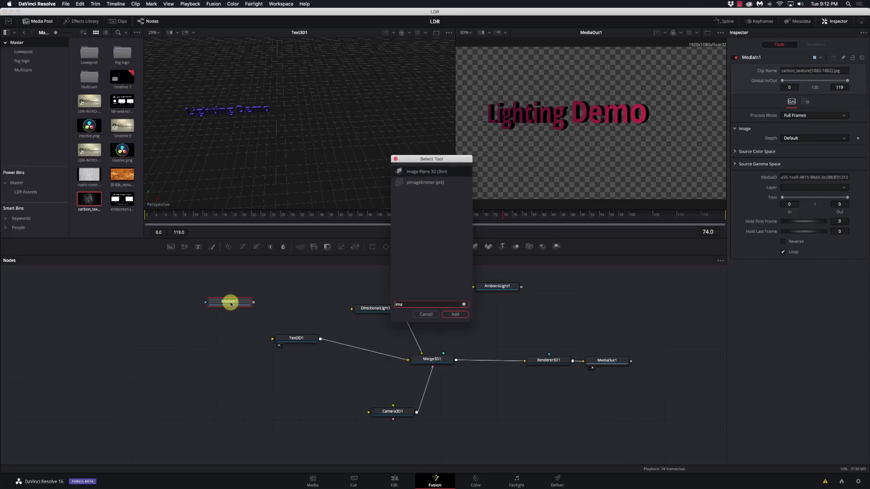
key("Return")
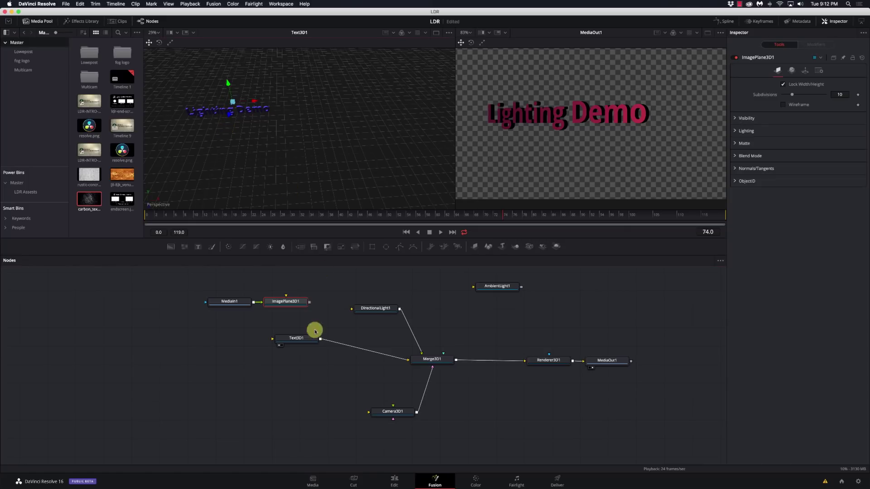
left_click_drag(309, 302, 422, 361)
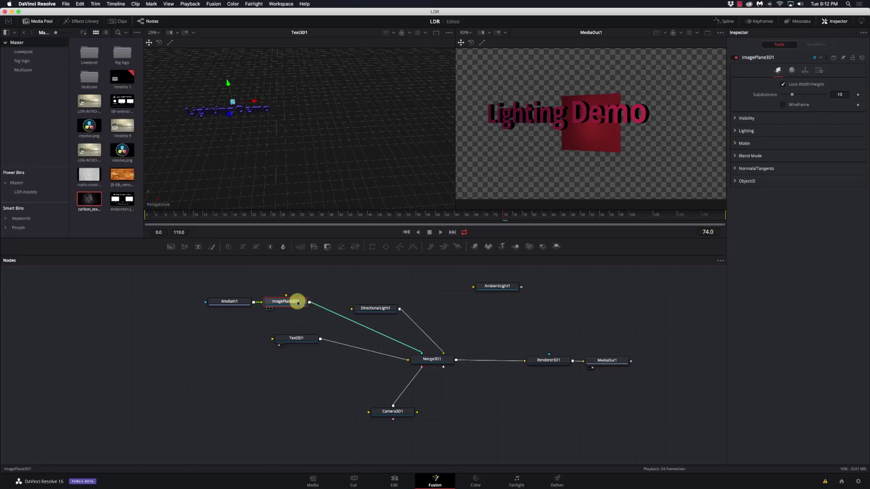
Place ImagePlane3D1 behind the text at about X -0.58, Z -0.605 and scale it up to 5.0.
left_click(803, 71)
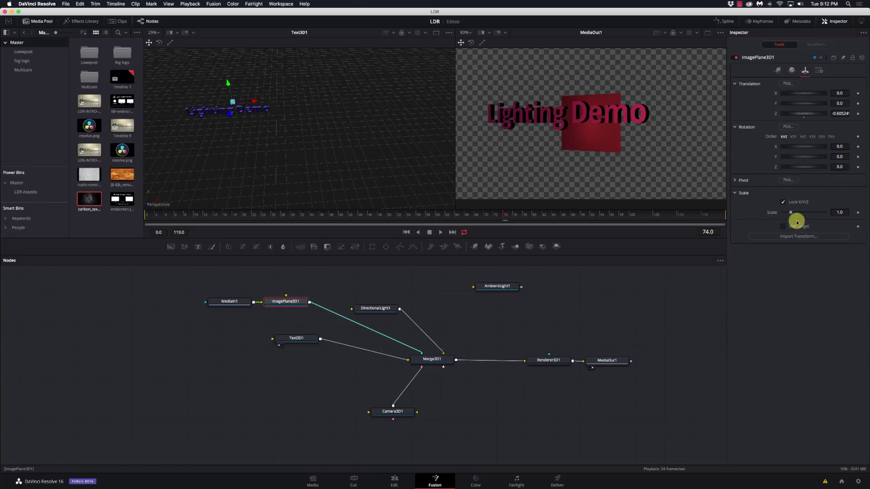
left_click_drag(791, 213, 817, 214)
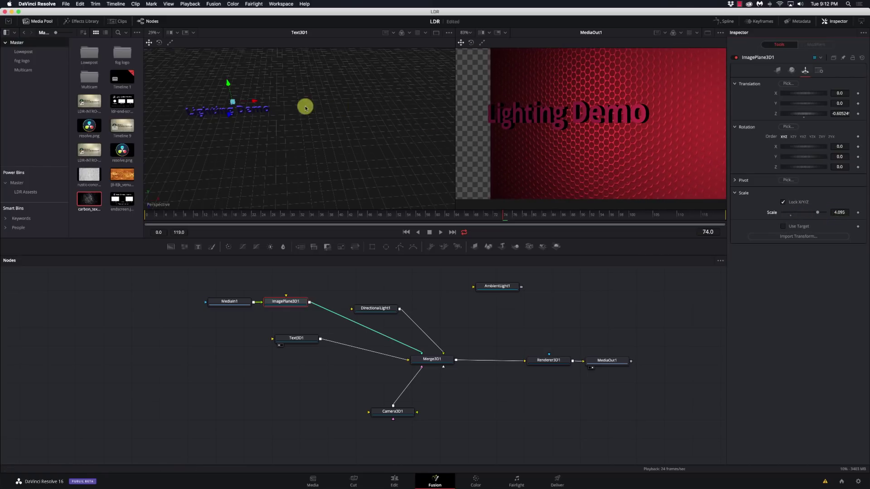
left_click_drag(252, 101, 240, 102)
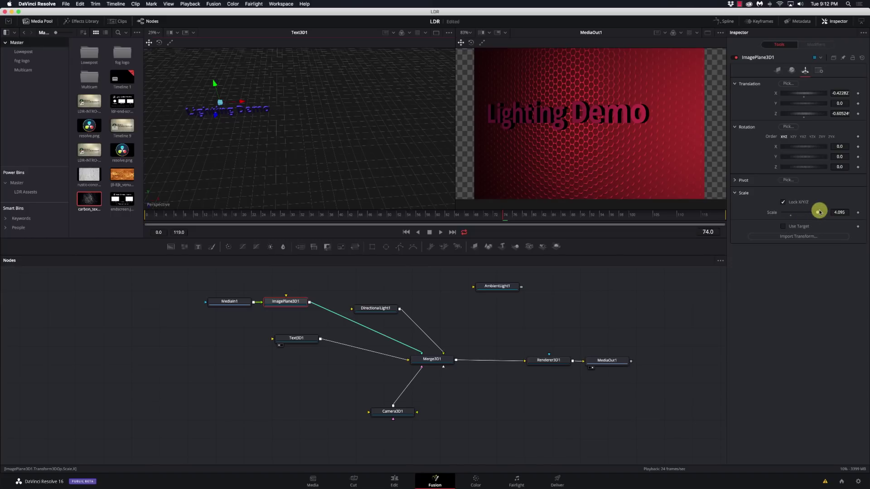
left_click_drag(818, 212, 832, 214)
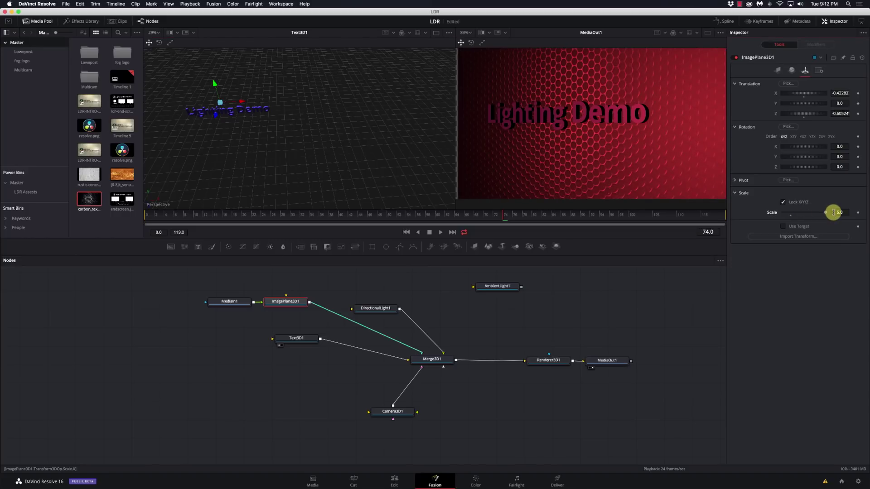
scroll(648, 161, "down", 2)
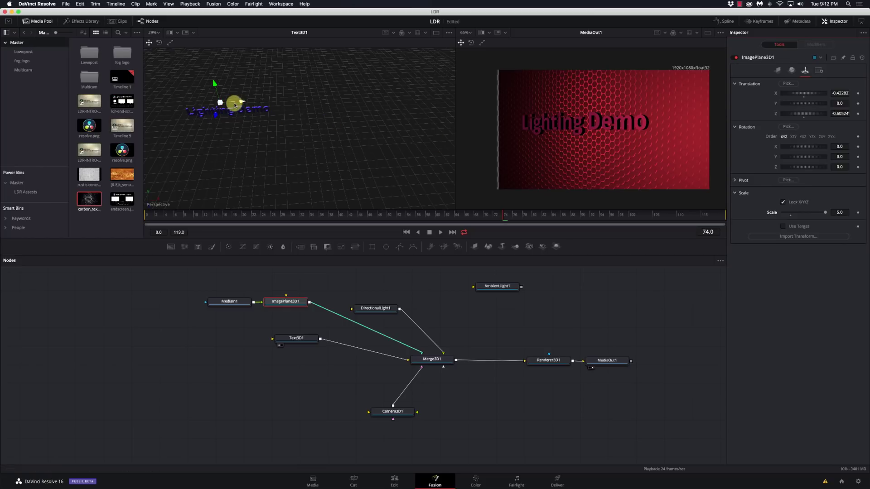
left_click_drag(241, 103, 236, 103)
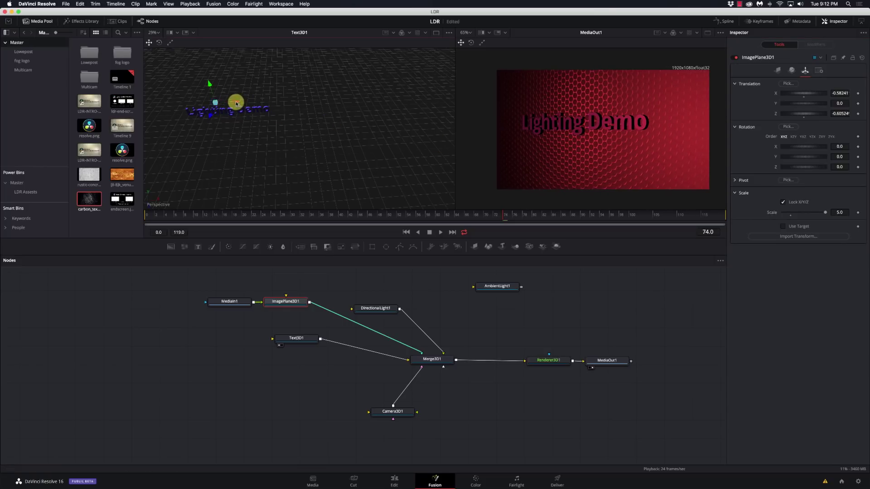
Try a scale of 70 on ImagePlane3D1 and restore the scale to 5.
left_click(839, 212)
type("7")
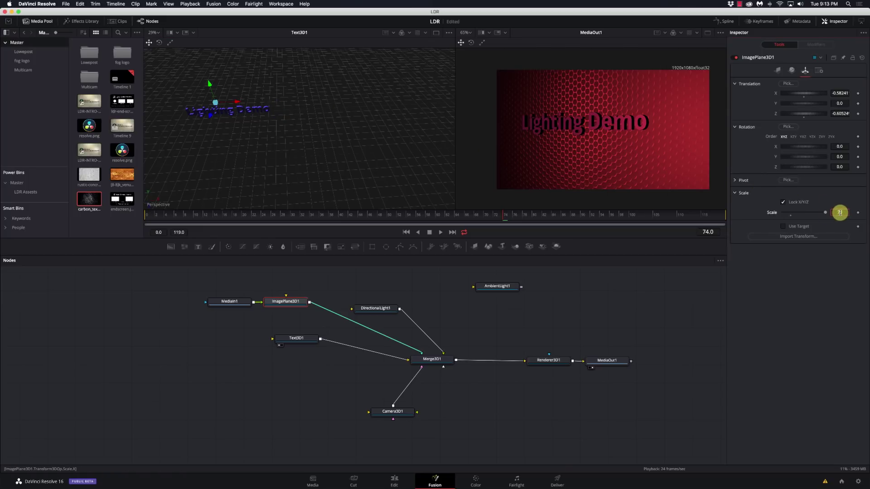
type("0")
key("Return")
left_click(843, 213)
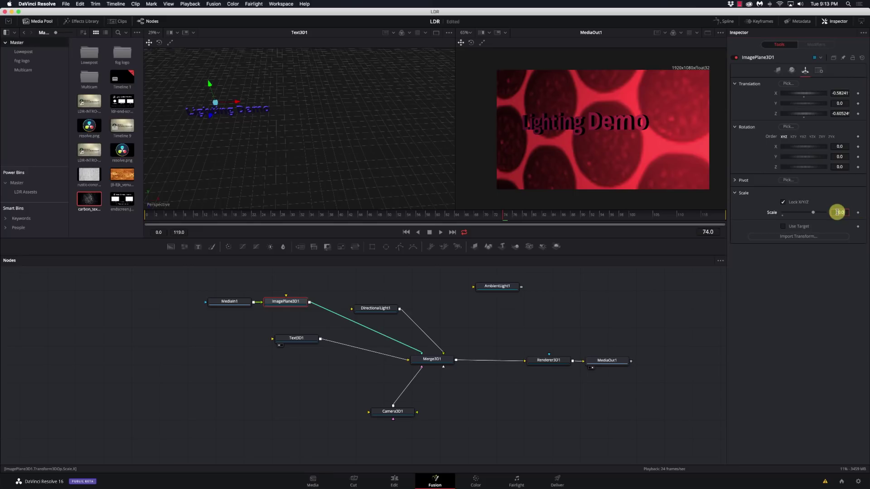
type("5")
key("Return")
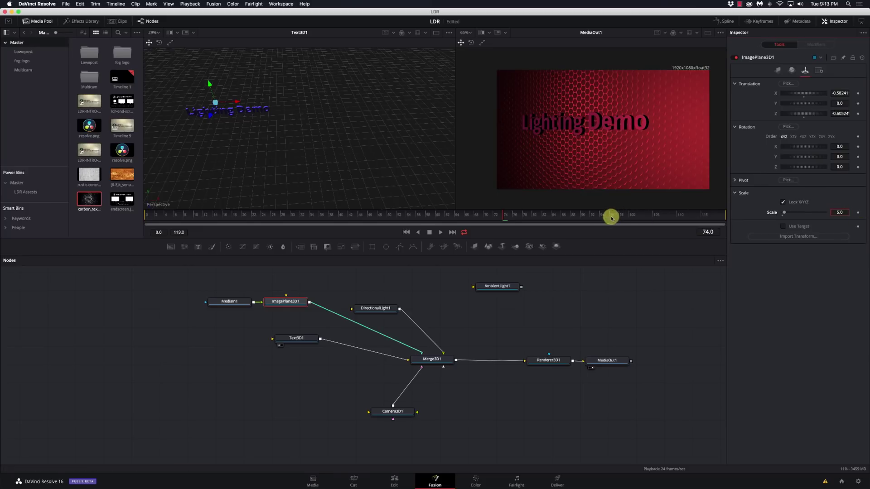
Switch Affected by Lights off and back on for ImagePlane3D1 to compare the unlit and lit texture.
left_click(291, 306)
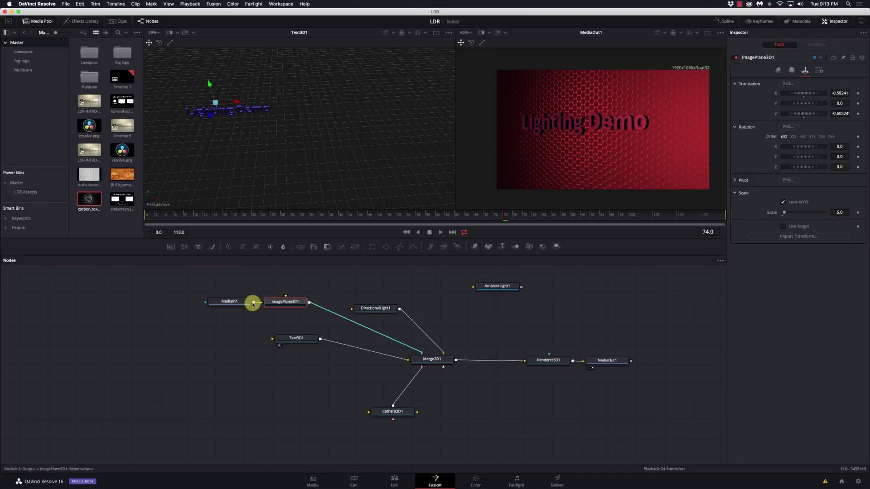
left_click(778, 71)
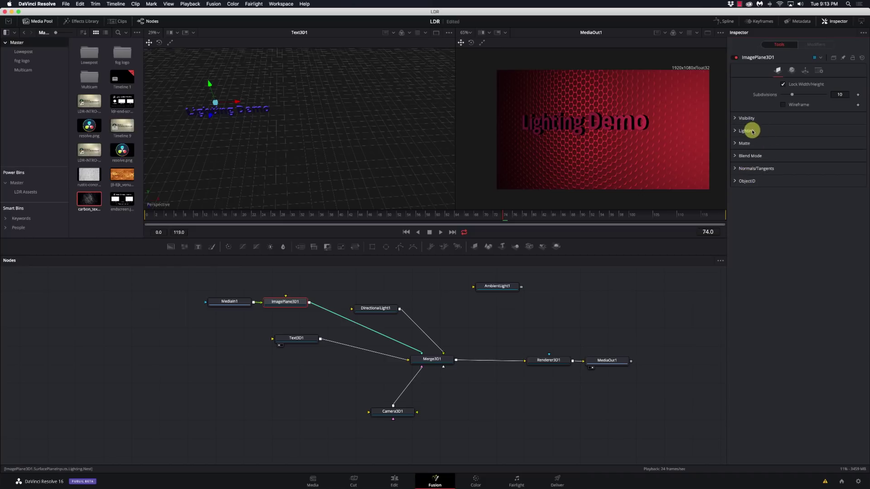
left_click(736, 132)
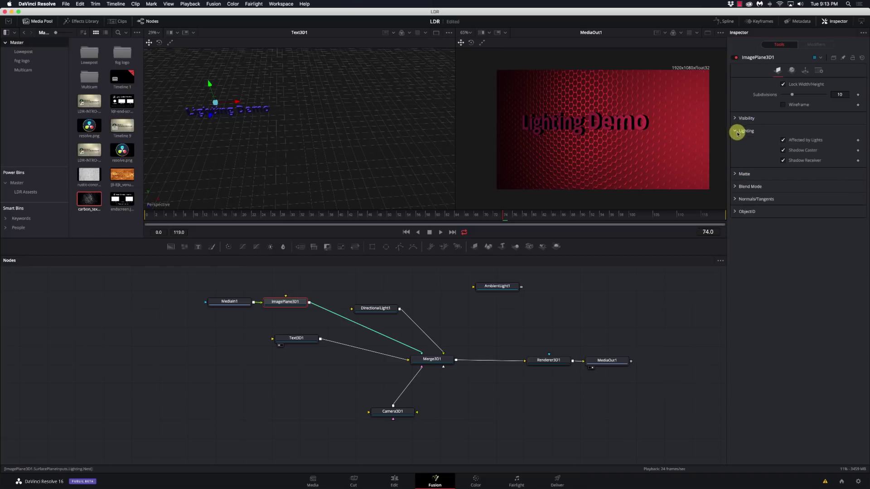
left_click(782, 140)
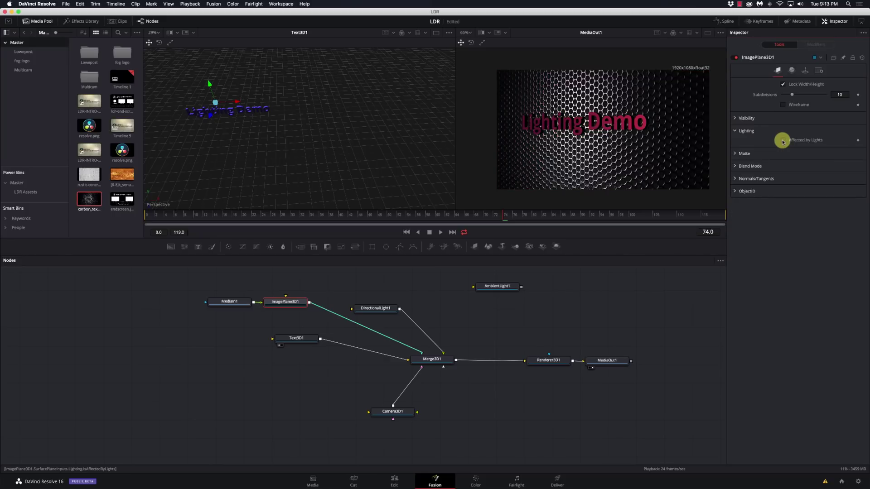
left_click(782, 140)
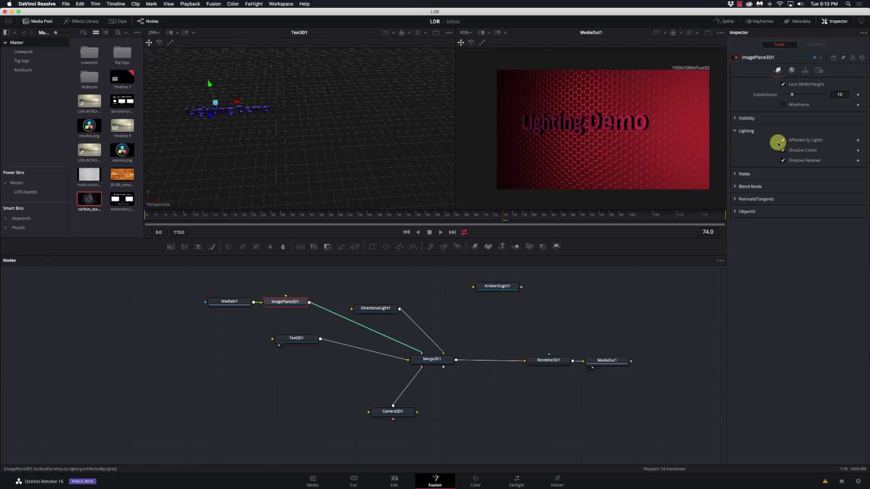
Change the DirectionalLight1 colour to a muted red with saturation 0.415 and value 0.512, keeping intensity at 1.0.
left_click_drag(376, 308, 408, 310)
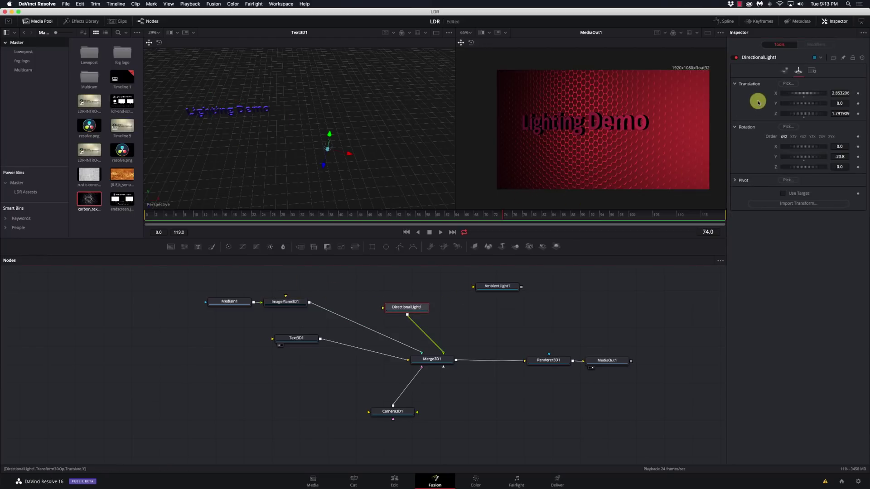
left_click(786, 71)
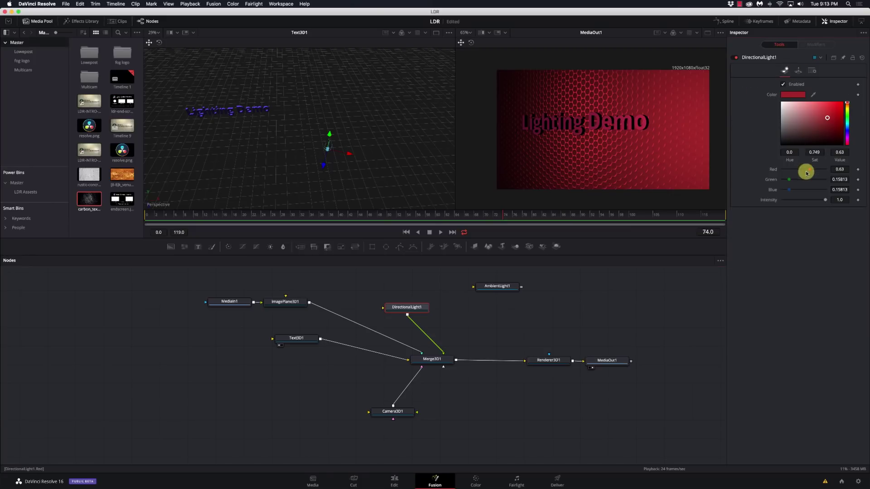
mouse_move(822, 124)
left_mouse_down()
mouse_move(793, 127)
mouse_move(806, 123)
left_mouse_up()
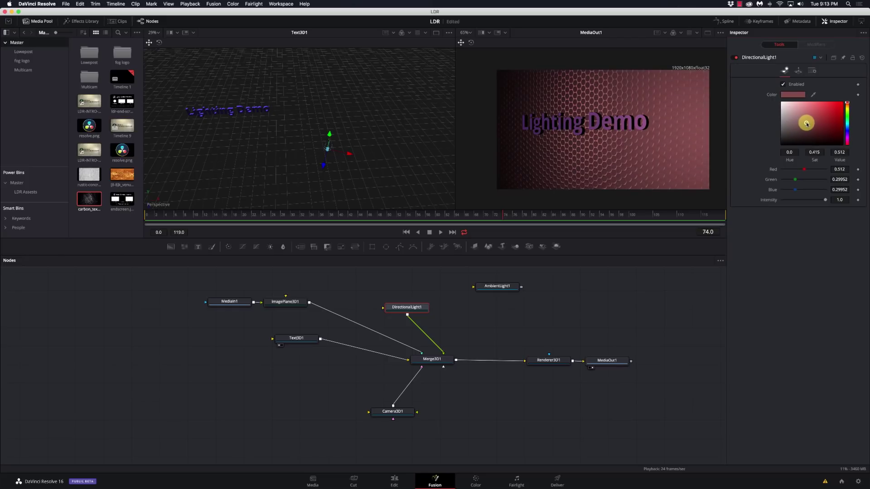
mouse_move(824, 200)
left_mouse_down()
mouse_move(798, 201)
mouse_move(824, 199)
left_mouse_up()
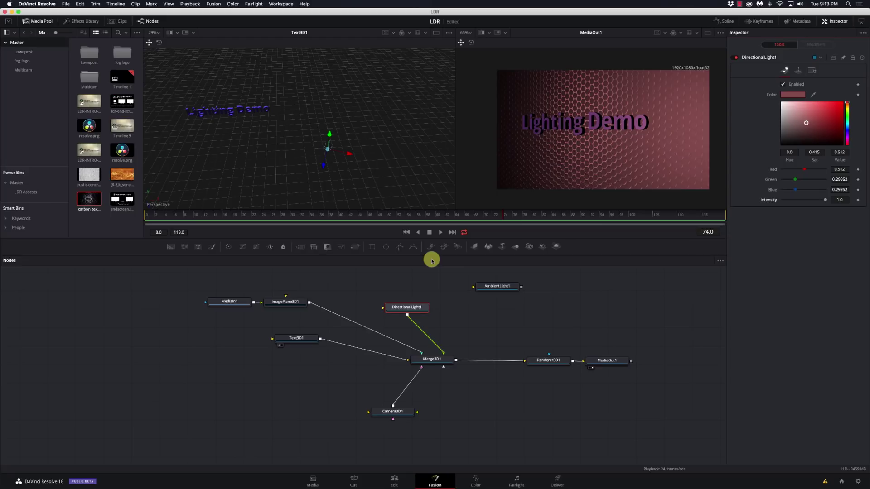
Move the DirectionalLight1 node beside AmbientLight1 and disconnect it from Merge3D1.
left_click_drag(417, 304, 451, 283)
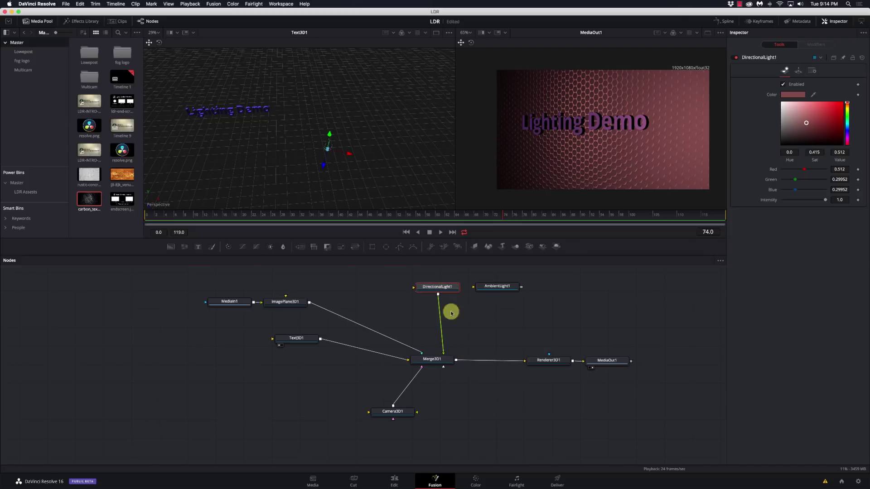
left_click(440, 341)
key("Delete")
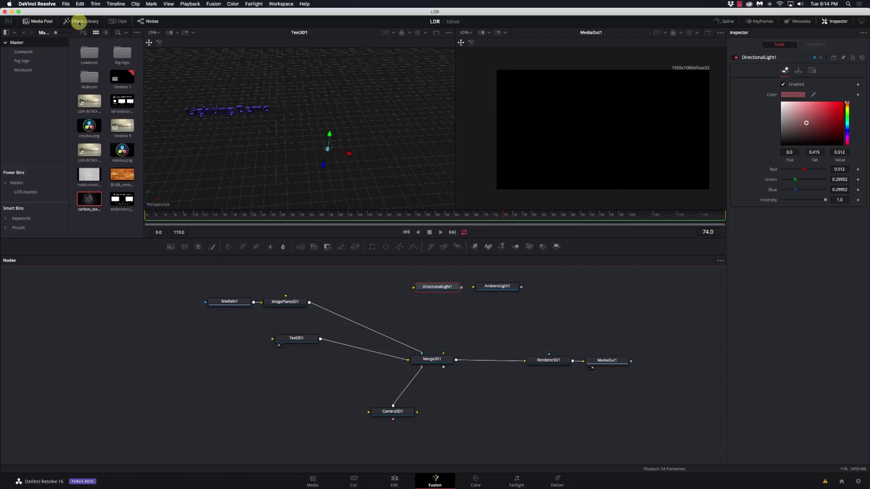
Add a Point Light node above Merge3D1 and connect it to the merge.
left_click(78, 22)
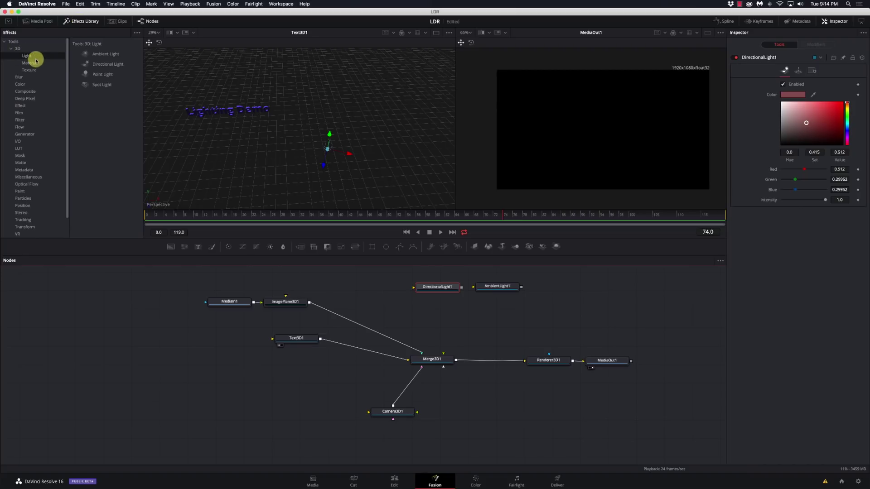
left_click_drag(98, 76, 413, 313)
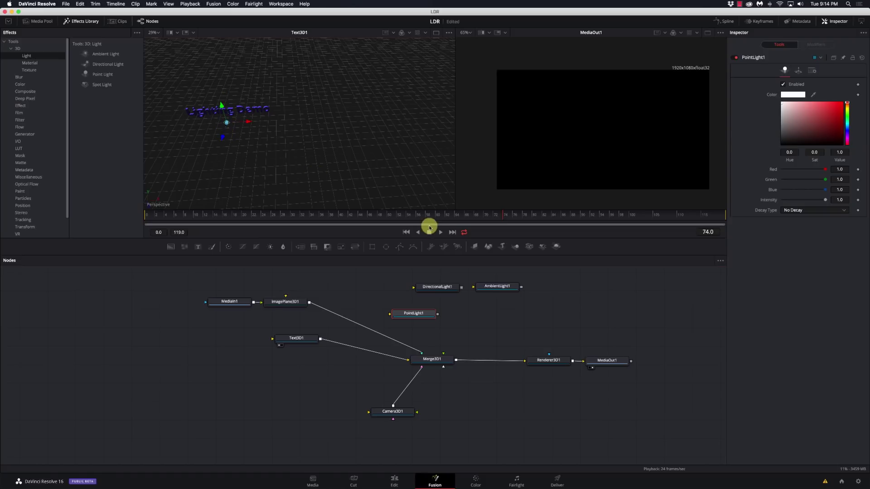
left_click_drag(438, 314, 439, 358)
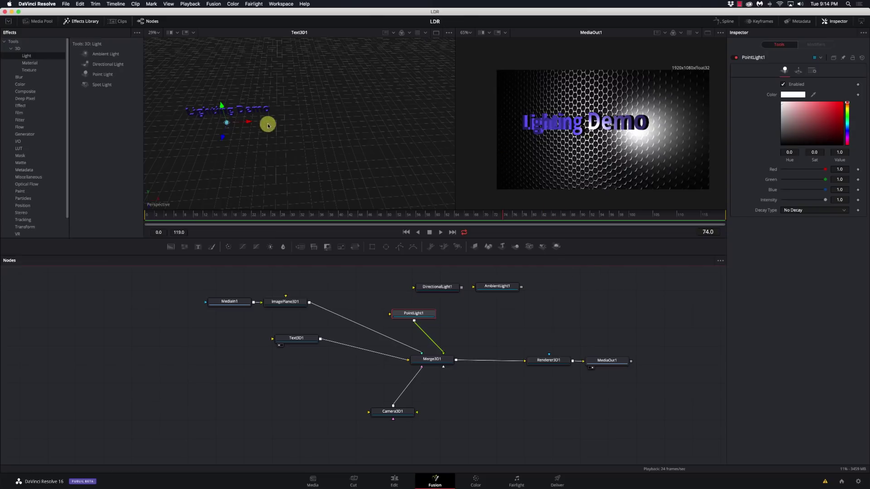
Move PointLight1 slightly forward in front of the Lighting Demo text.
mouse_move(250, 124)
left_mouse_down()
mouse_move(202, 122)
mouse_move(171, 143)
mouse_move(198, 133)
mouse_move(260, 134)
mouse_move(260, 125)
mouse_move(247, 128)
left_mouse_up()
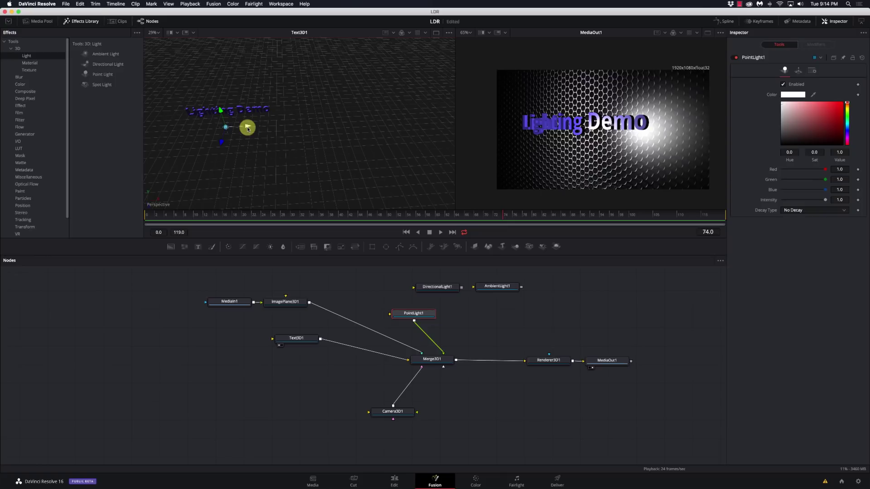
left_click_drag(247, 129, 286, 126)
Change the PointLight1 colour to a muted yellow with hue 0.168, saturation 0.475 and value 0.654.
left_click(843, 140)
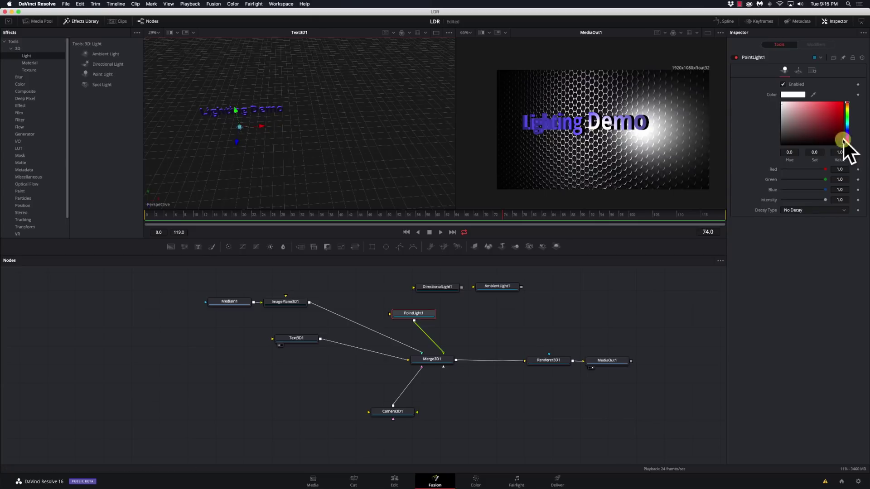
left_click(847, 109)
left_click(841, 112)
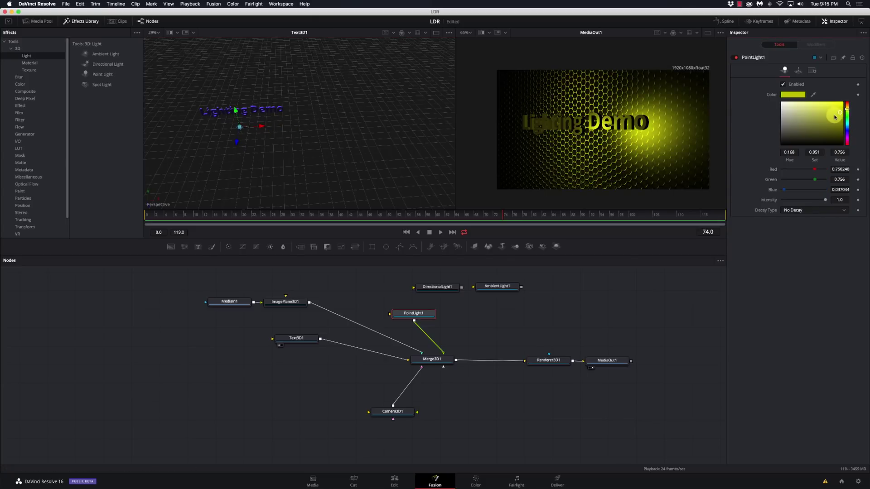
left_click_drag(826, 117, 810, 119)
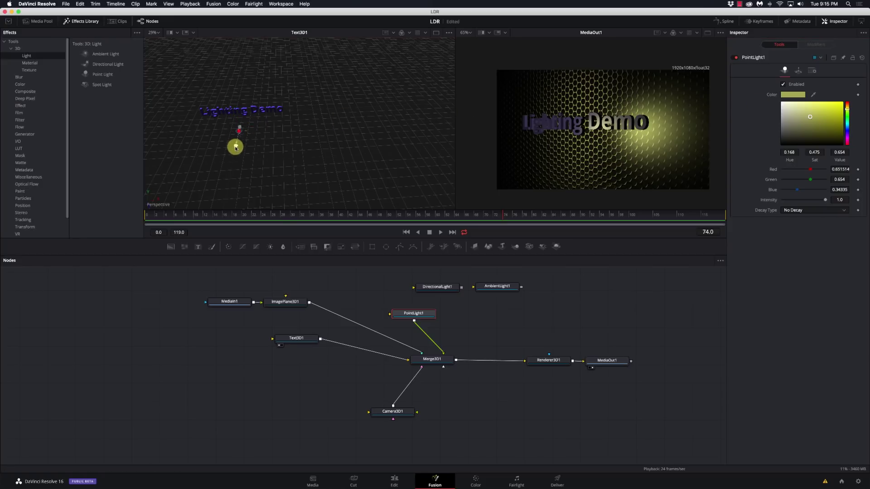
Set PointLight1's decay type to Linear with a decay rate of 0.5438.
left_click(235, 147)
left_click(798, 71)
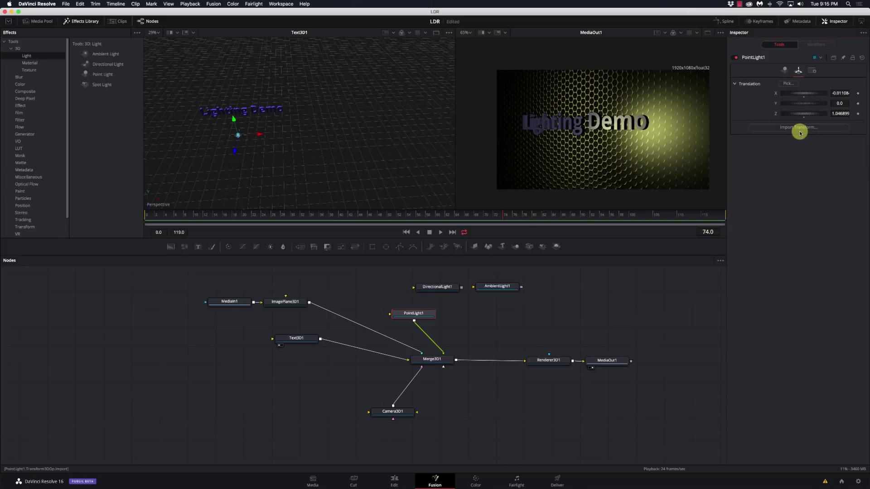
left_click(784, 71)
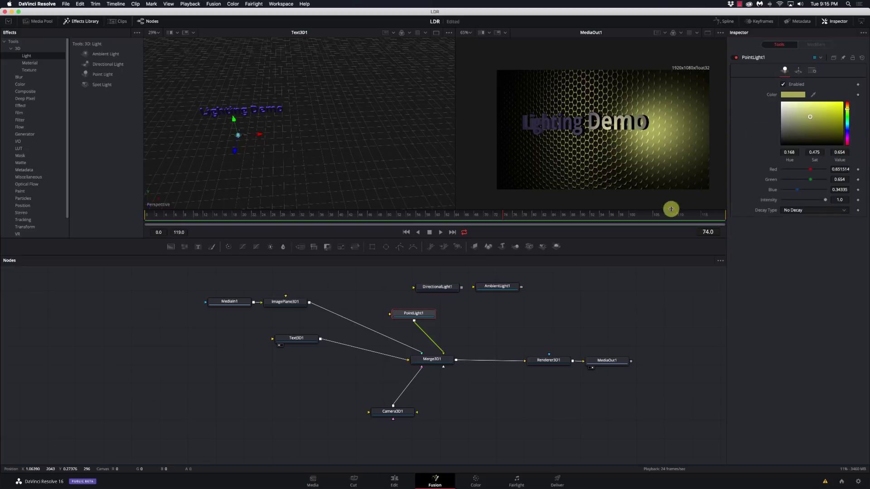
left_click(807, 210)
left_click(806, 218)
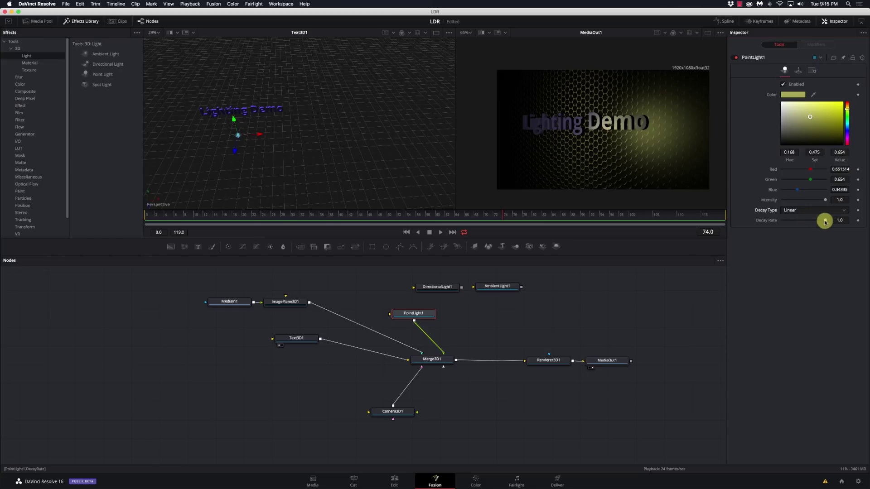
left_click_drag(825, 222, 805, 221)
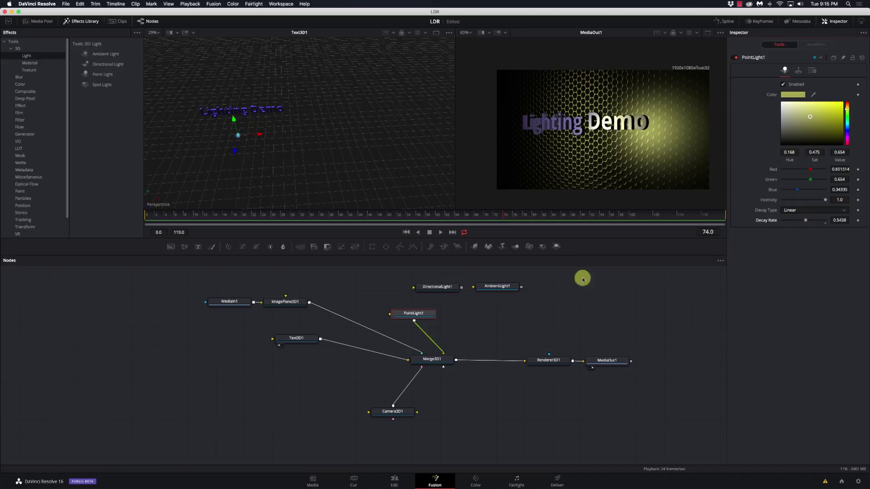
Disconnect PointLight1 from Merge3D1 and park it beside DirectionalLight1, and place a Spot Light node above Merge3D1.
left_click_drag(413, 313, 375, 287)
left_click(438, 346)
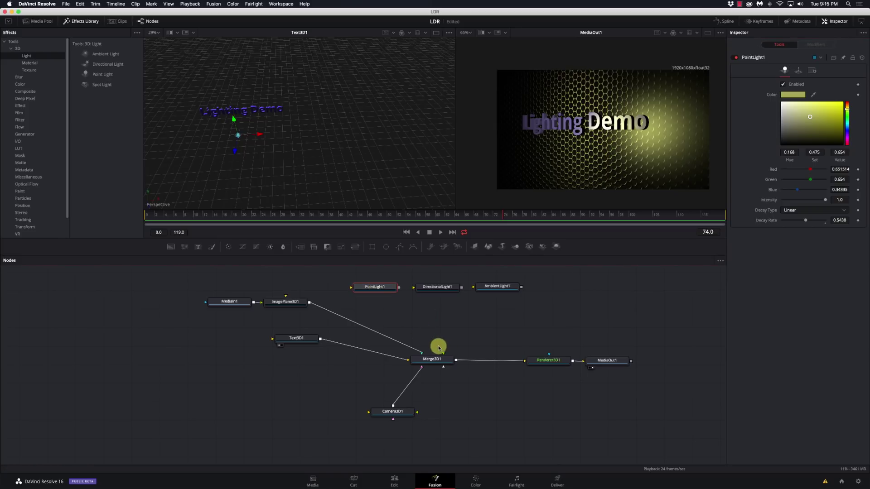
left_click(95, 84)
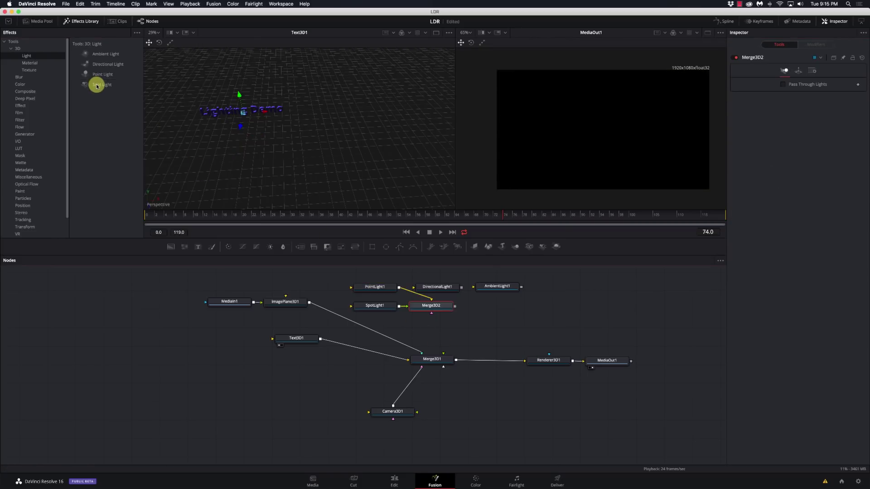
left_click_drag(97, 85, 406, 307)
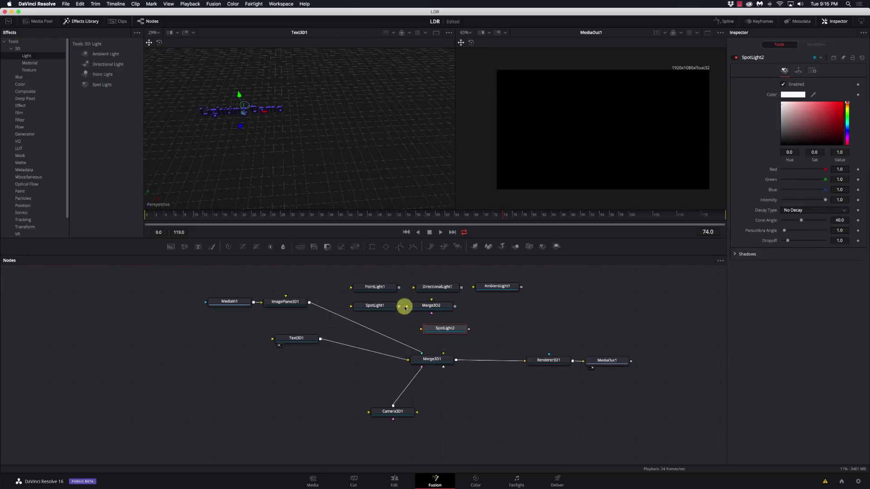
left_click_drag(450, 330, 472, 332)
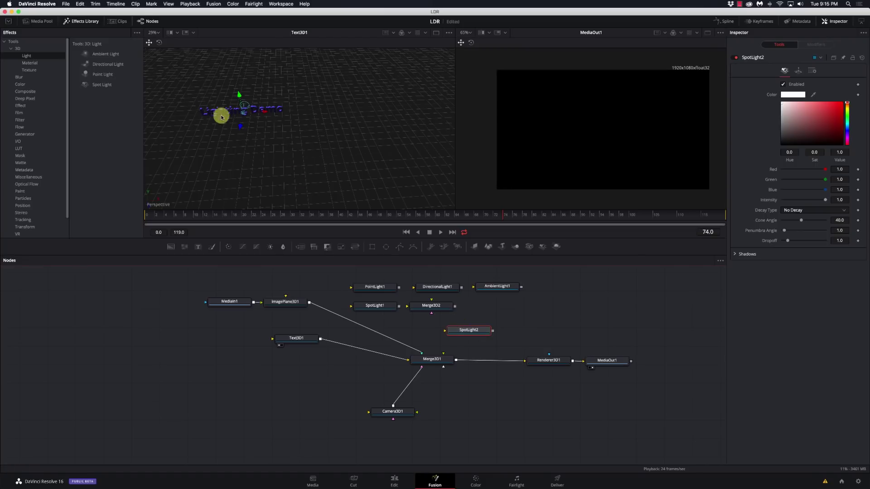
Move SpotLight2 forward in front of the Lighting Demo text and connect it to Merge3D1.
left_click_drag(240, 128, 233, 154)
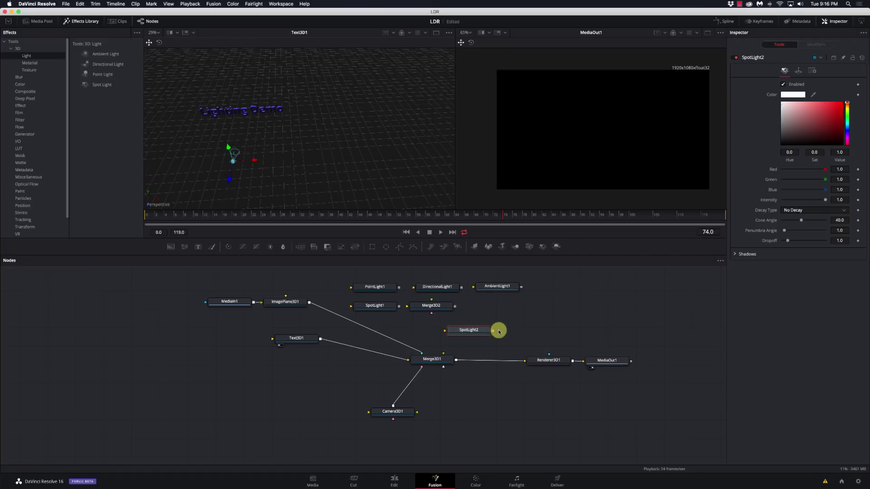
left_click_drag(493, 330, 445, 354)
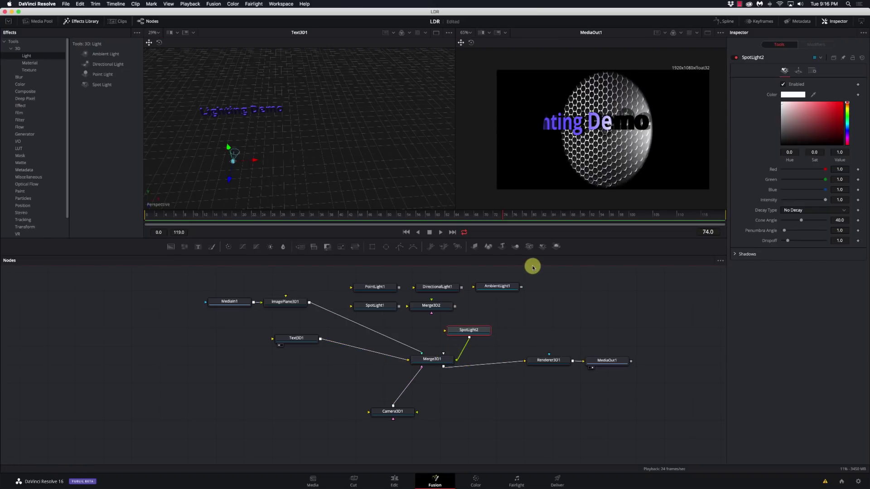
left_click_drag(476, 330, 454, 330)
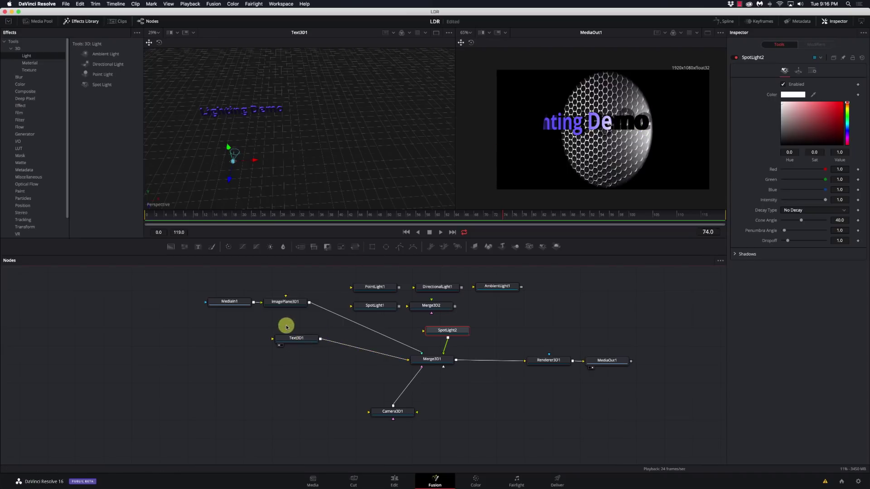
Shift the Lighting Demo text of Text3D1 slightly forward and to the right in the 3D scene.
left_click(299, 338)
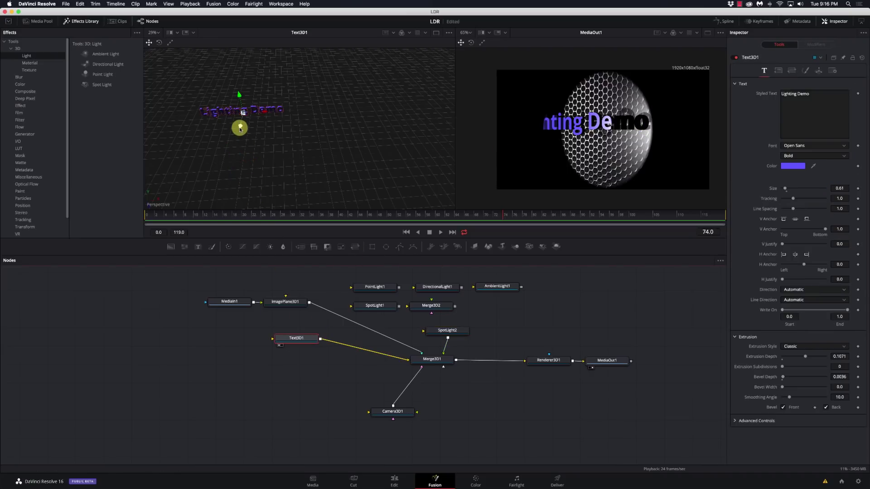
left_click_drag(240, 128, 275, 116)
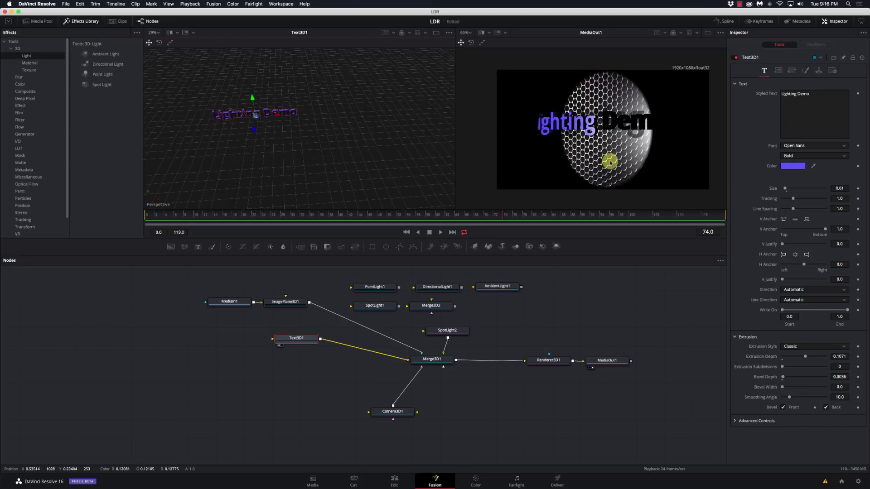
Give SpotLight2 a pale yellow colour with hue 0.128 and saturation 0.339, and widen its cone angle to 83.62.
left_click(451, 329)
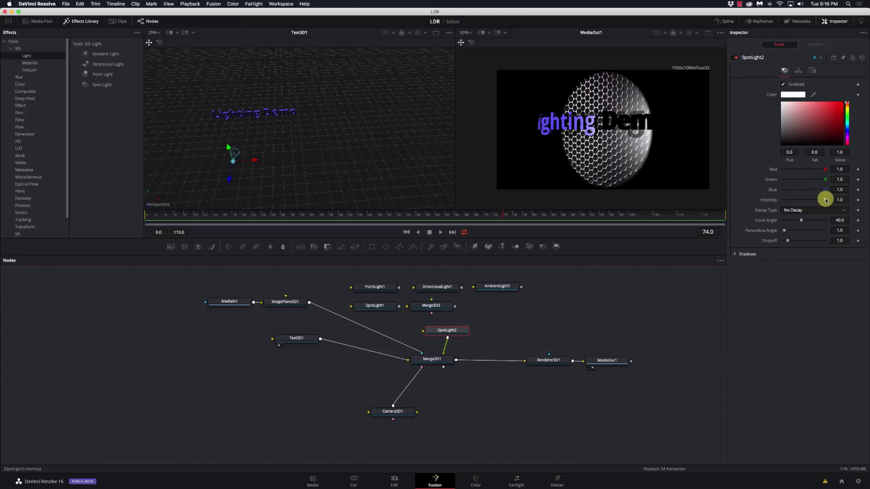
left_click(846, 107)
left_click_drag(847, 106, 802, 103)
left_click(811, 106)
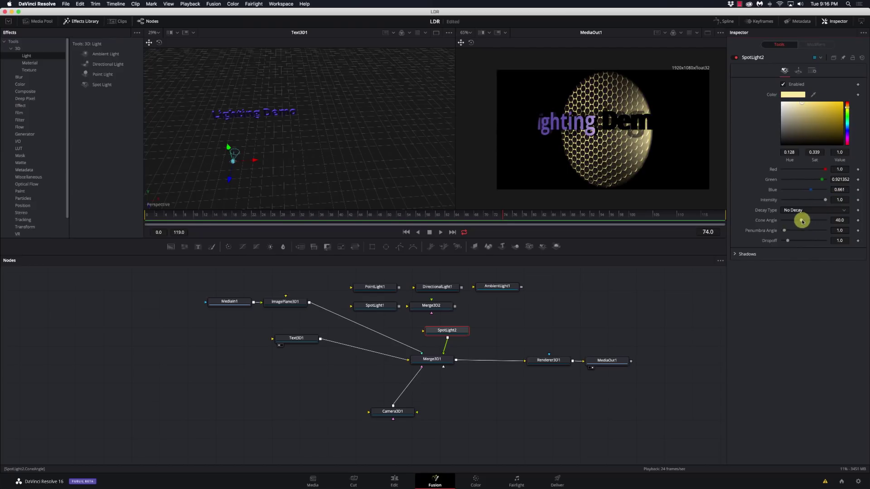
left_click_drag(802, 221, 826, 222)
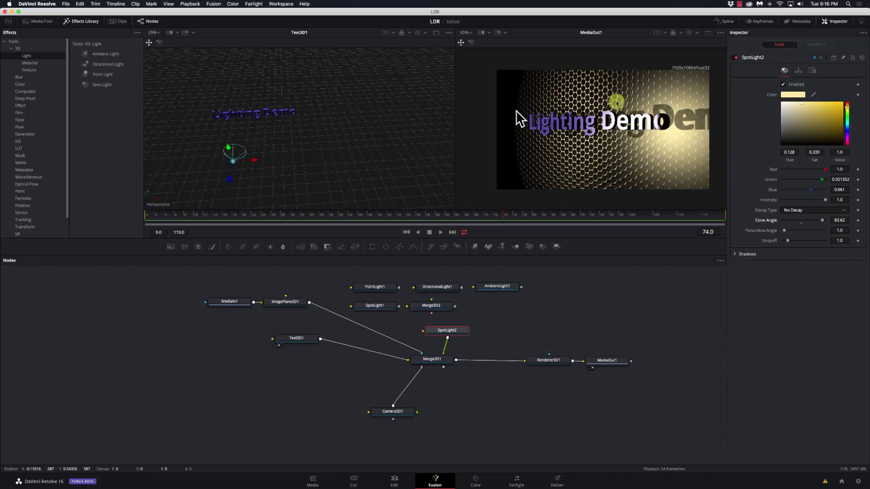
Rotate SpotLight2 5.2 degrees about Y and pull it farther from the text to about Z 2.41.
left_click(797, 70)
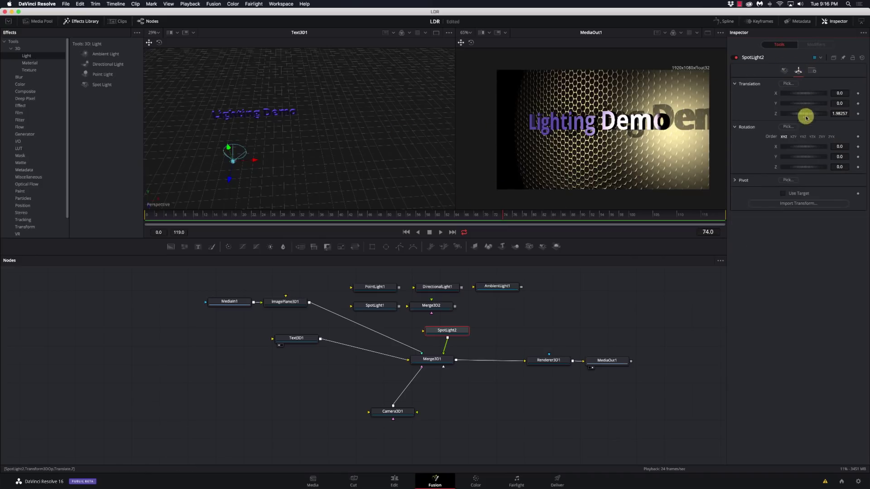
left_click_drag(811, 156, 813, 157)
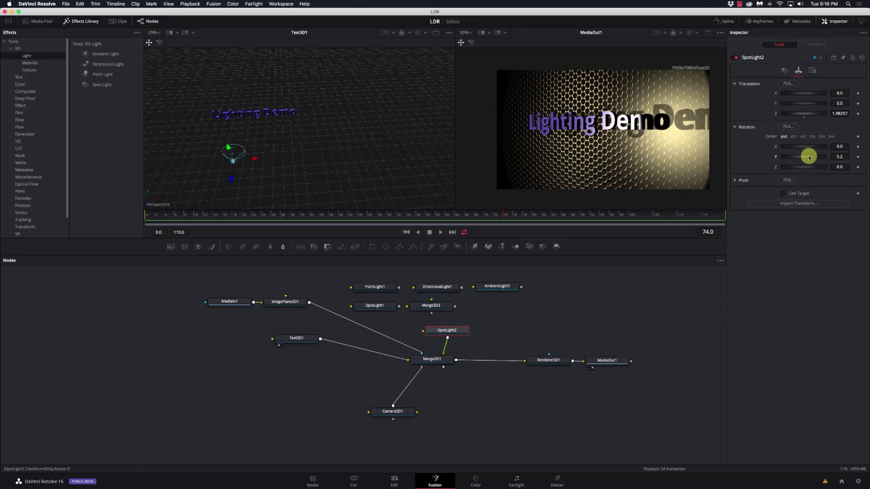
left_click_drag(231, 180, 230, 192)
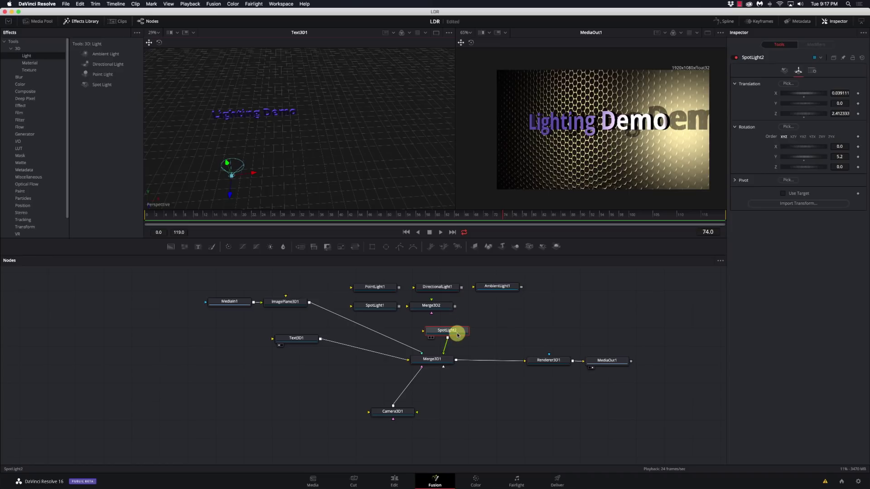
Move Merge3D2 away from the light nodes and shift SpotLight2 aside to free space above Merge3D1.
left_click_drag(436, 306, 662, 297)
left_click_drag(448, 332, 492, 323)
Try SpotLight1 as a second spot light by connecting it to Merge3D1 and moving it forward of the text.
left_click_drag(377, 306, 425, 353)
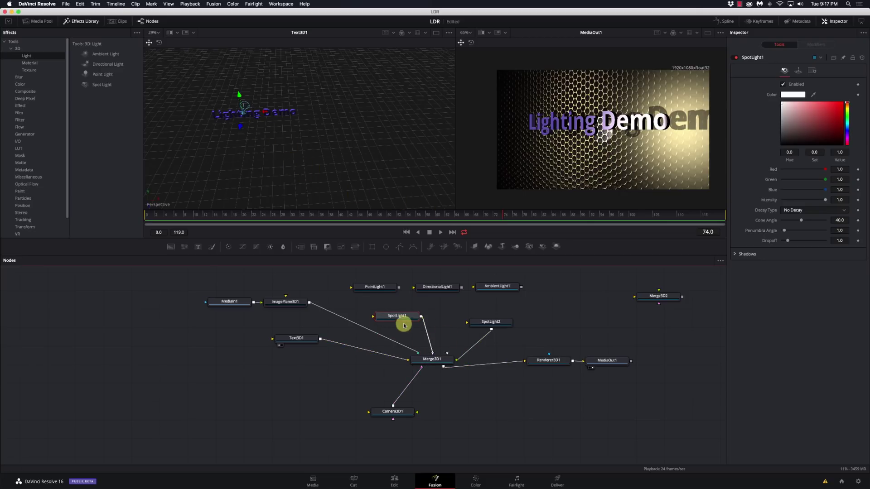
left_click(437, 358)
left_click(392, 316)
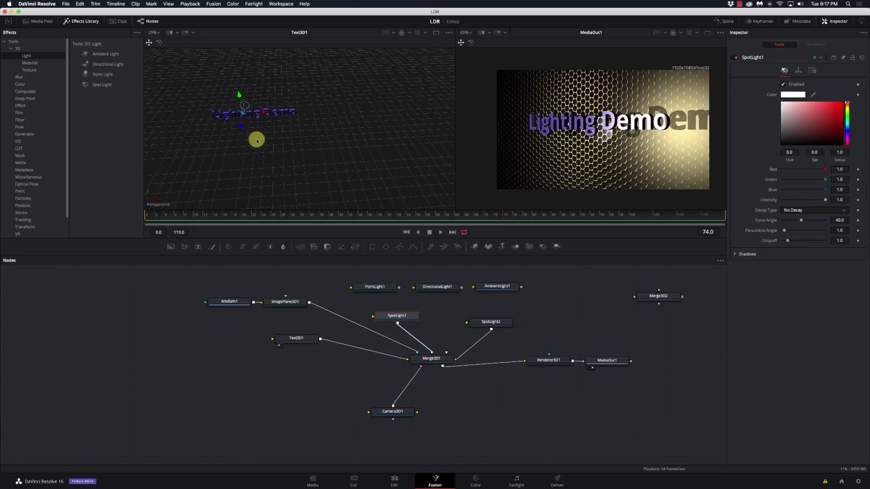
left_click_drag(240, 128, 236, 146)
key("ctrl+z")
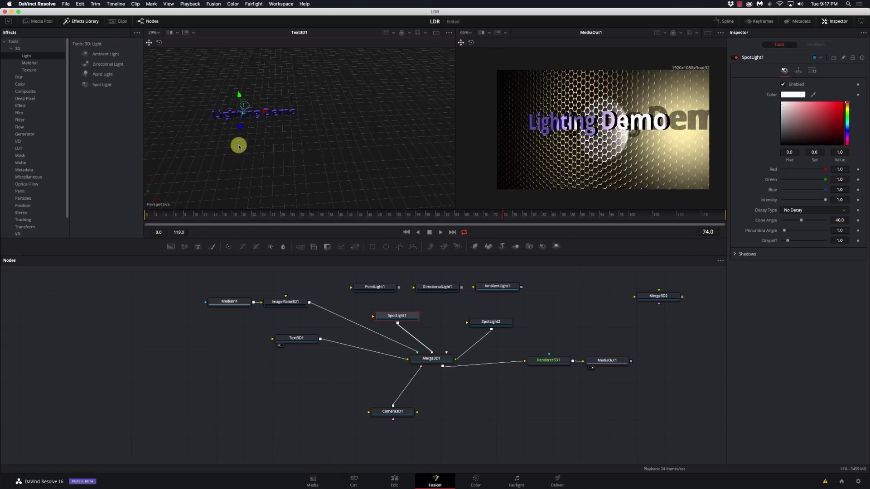
Disconnect SpotLight1 from Merge3D1 and delete the node.
left_click(493, 323)
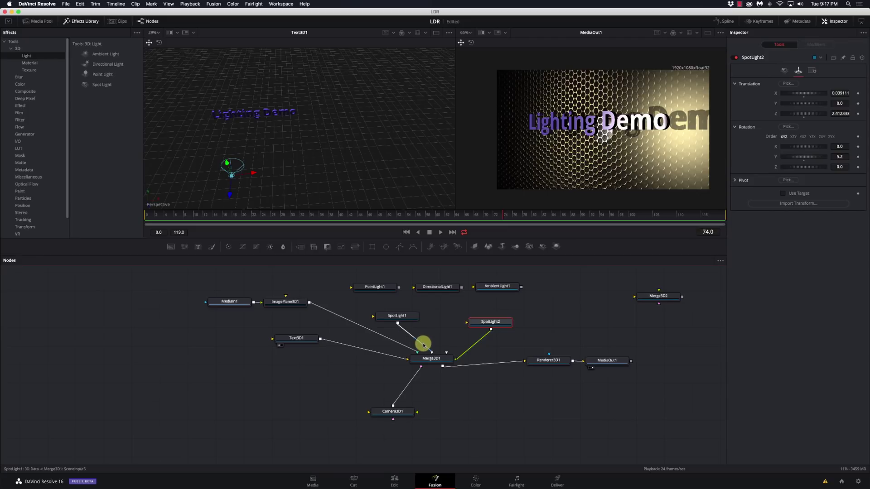
left_click(404, 314)
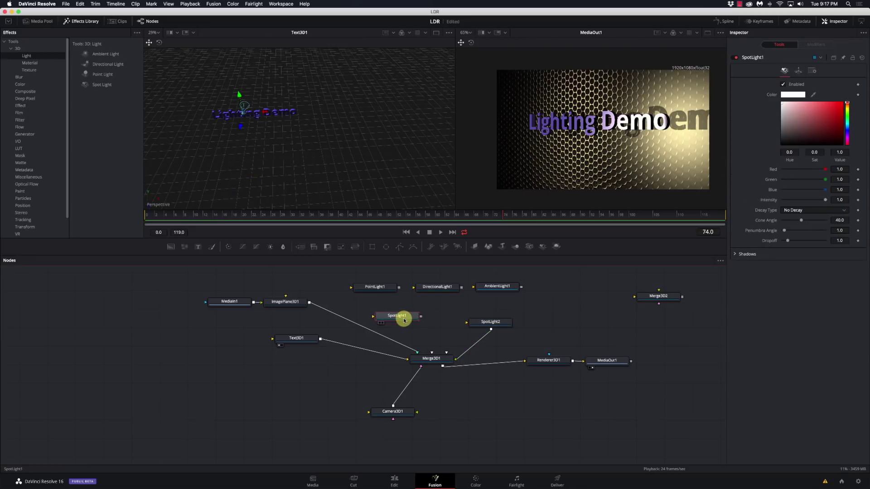
key("Delete")
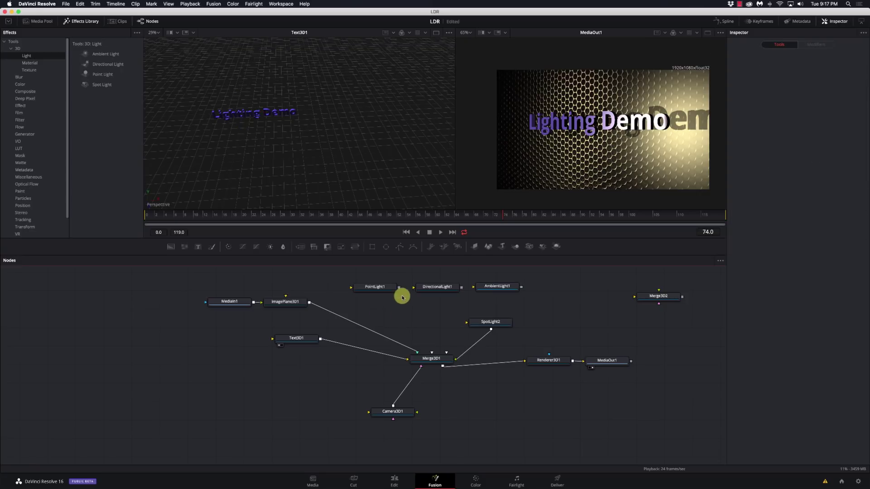
Reconnect PointLight1 to Merge3D1 and change its colour to teal with hue 0.488.
left_click_drag(399, 288, 424, 355)
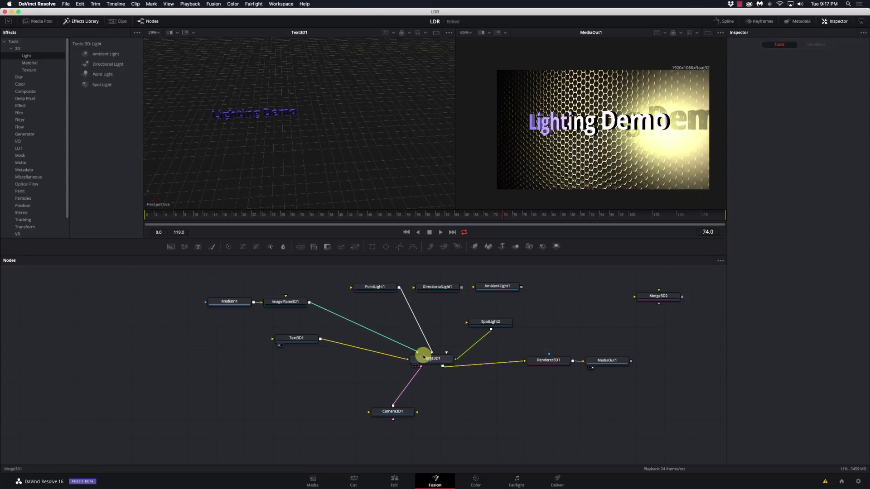
left_click(379, 287)
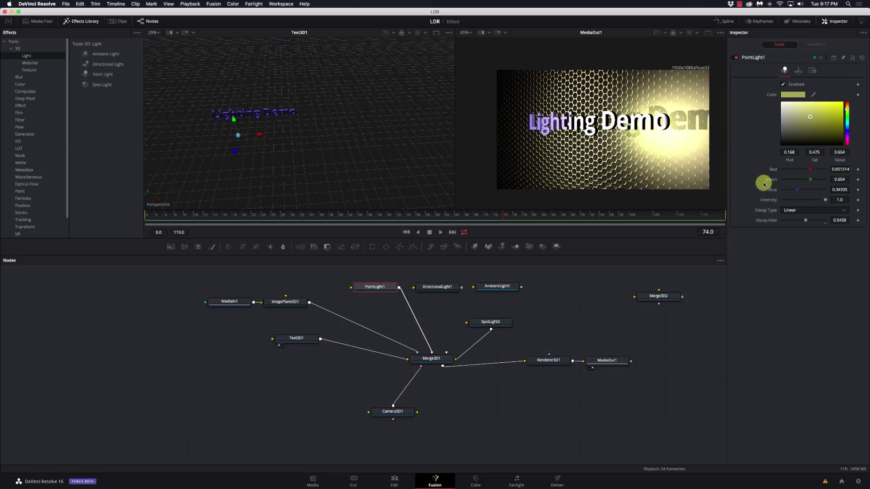
left_click(847, 117)
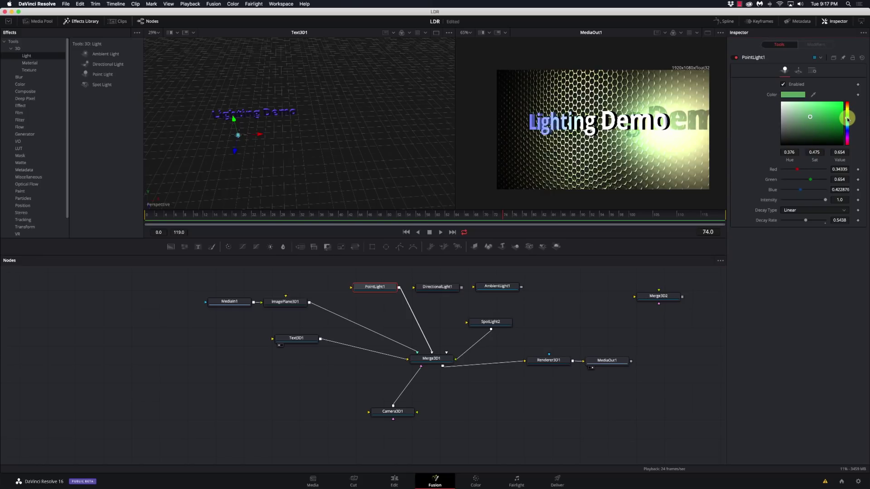
left_click_drag(848, 120, 848, 123)
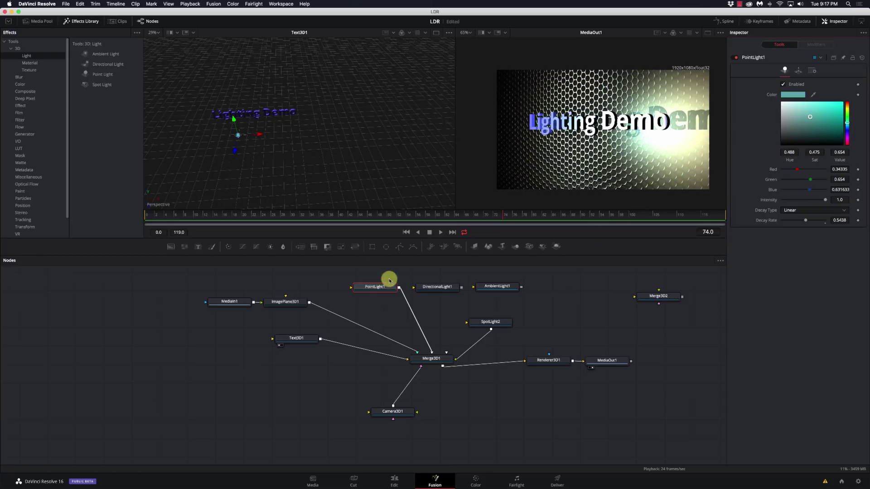
Move PointLight1 toward the beginning of the Lighting Demo text and set its intensity to 0.276.
left_click_drag(256, 135, 218, 141)
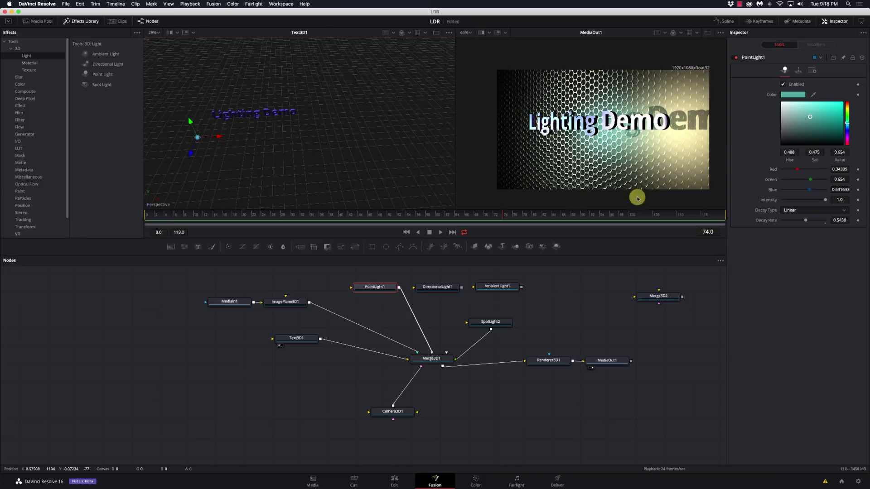
left_click_drag(816, 200, 792, 204)
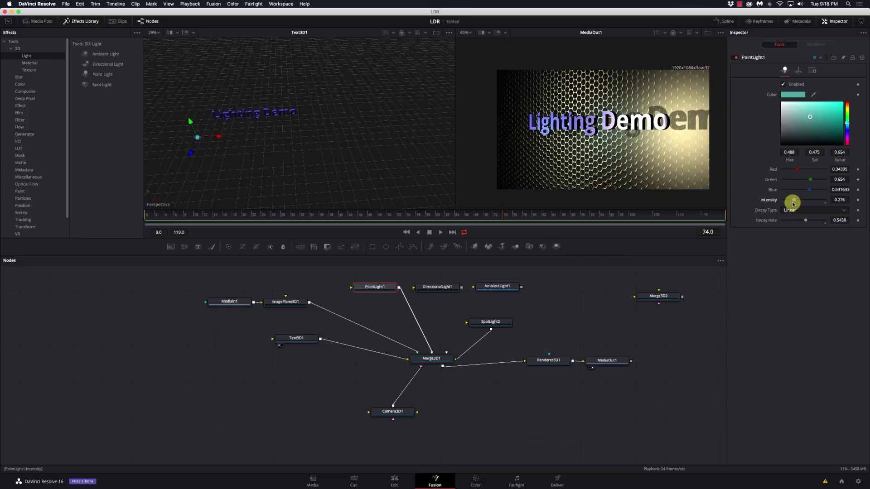
Disconnect PointLight1 from Merge3D1 and reconnect it to compare the render with and without it.
left_click_drag(428, 346, 427, 345)
left_click_drag(398, 288, 428, 358)
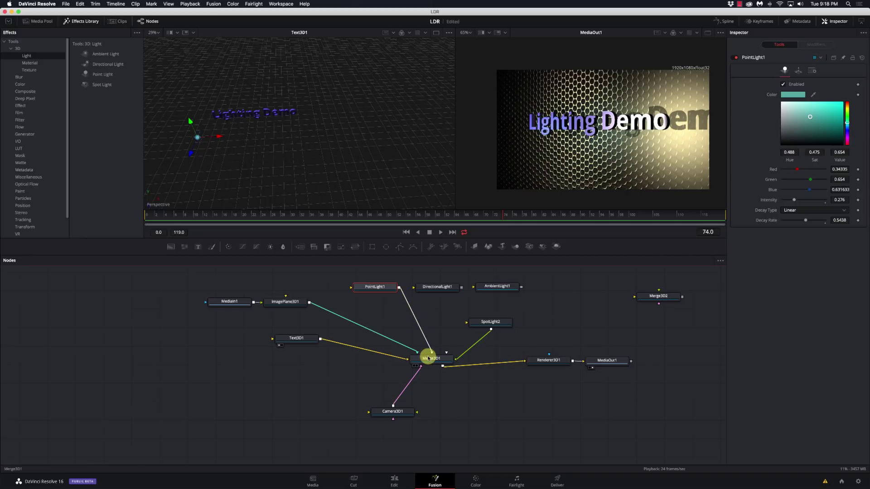
Connect DirectionalLight1 to Merge3D1 and lower its intensity to 0.079.
left_click(451, 287)
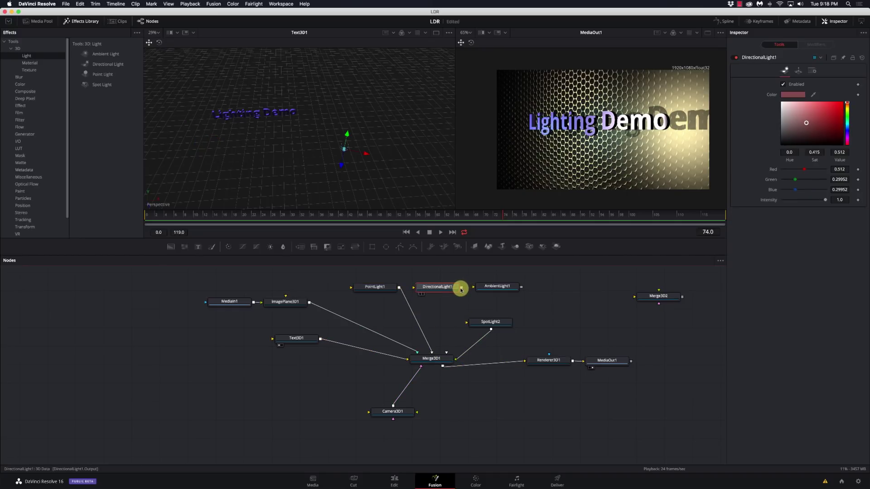
left_click_drag(461, 288, 436, 355)
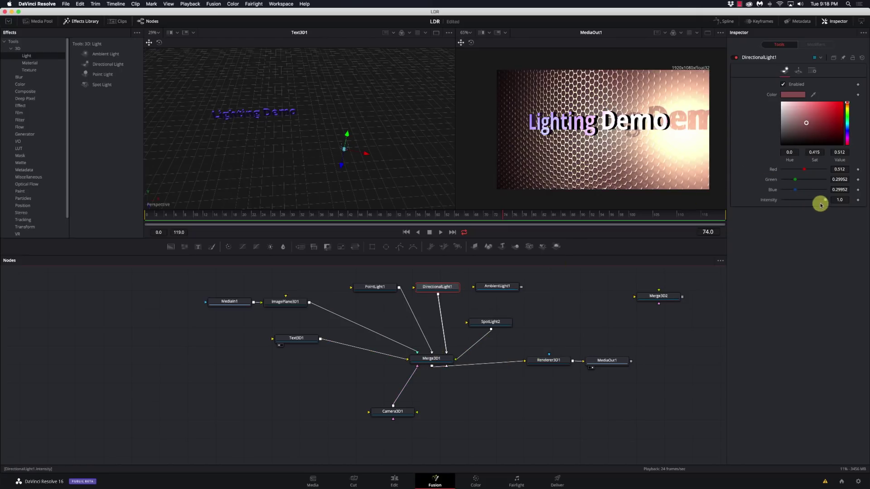
left_click_drag(824, 200, 798, 201)
left_click_drag(791, 202, 787, 202)
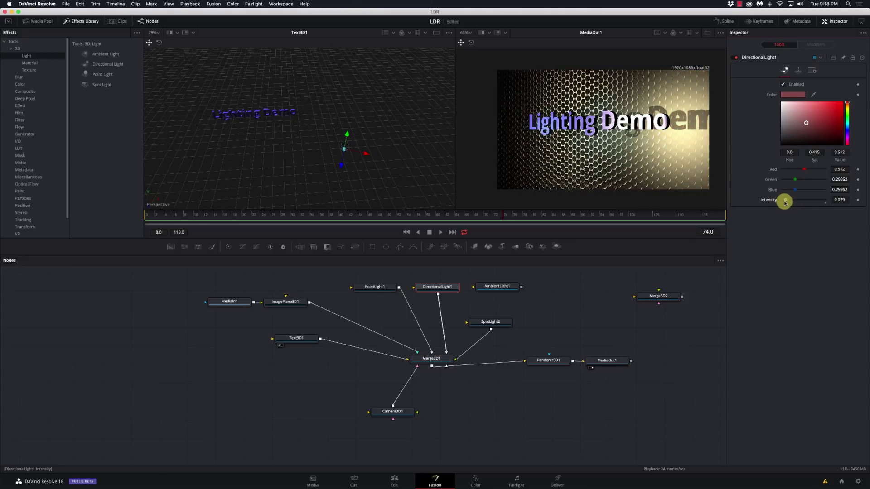
Change DirectionalLight1 to warm yellow with hue 0.12, saturation 0.546 and value 0.961, and set its Y rotation to 44.4.
left_click_drag(848, 107, 812, 106)
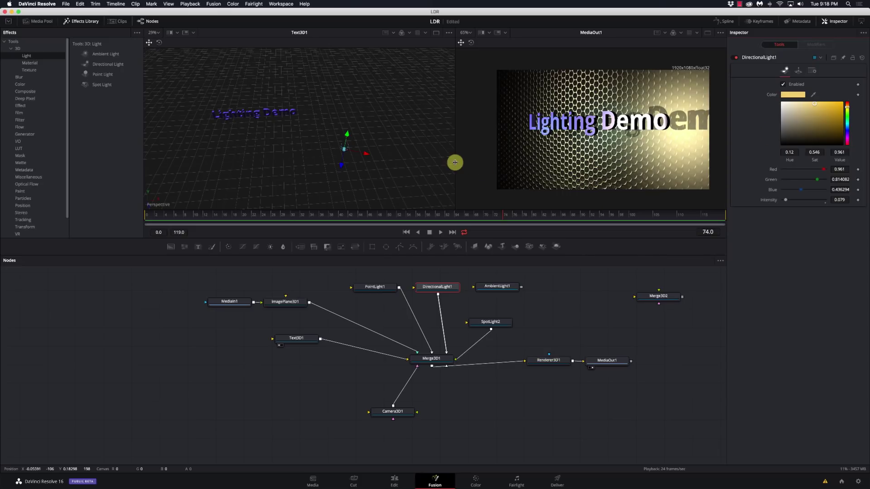
left_click(801, 70)
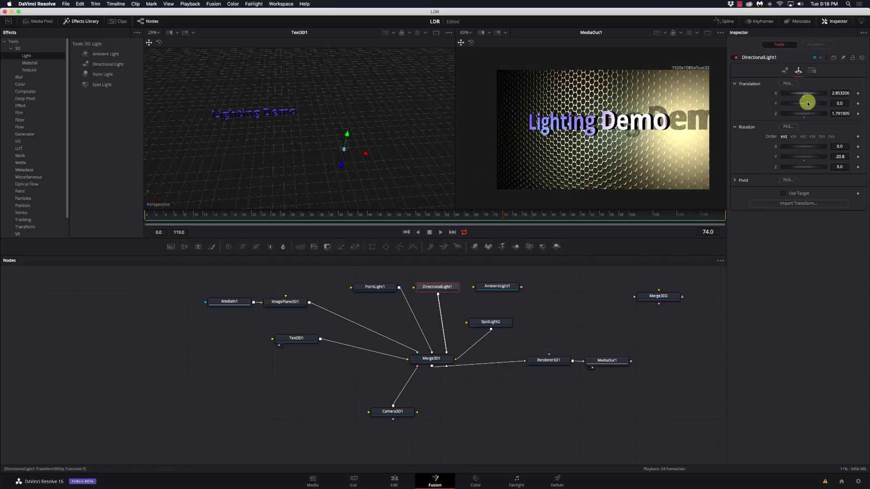
mouse_move(835, 156)
left_mouse_down()
mouse_move(811, 157)
mouse_move(830, 156)
left_mouse_up()
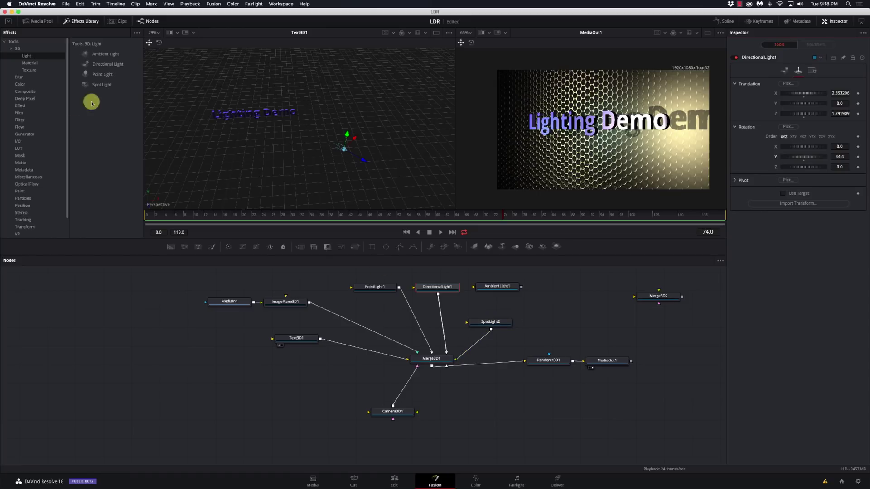
Add a separate spot light without inserting it into the DirectionalLight1 branch, and connect it to Merge3D1.
left_click(102, 84)
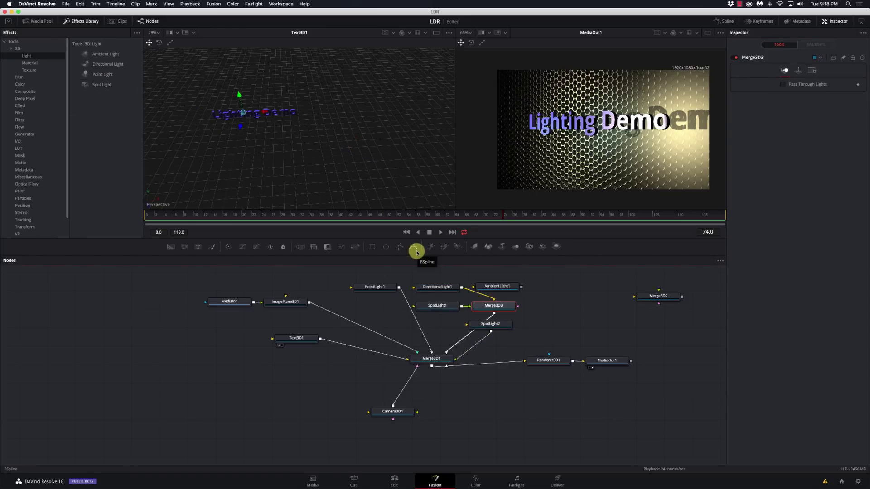
key("super+z")
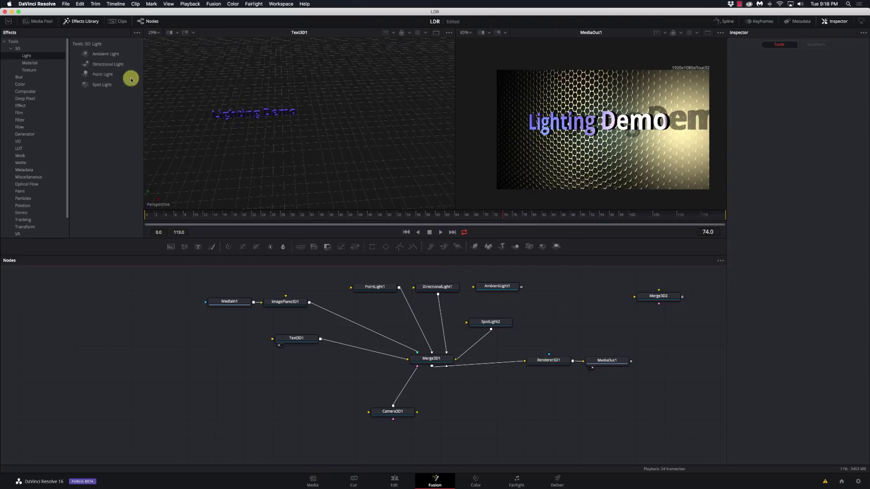
left_click(102, 85)
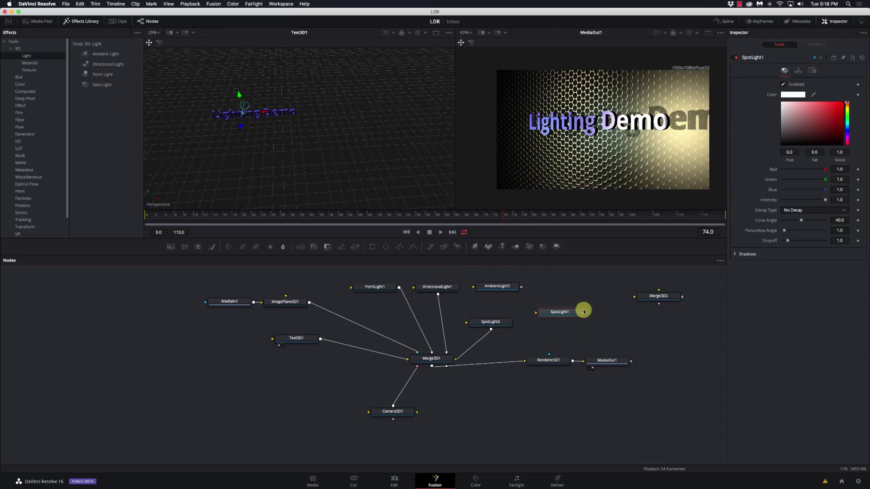
left_click_drag(584, 313, 447, 359)
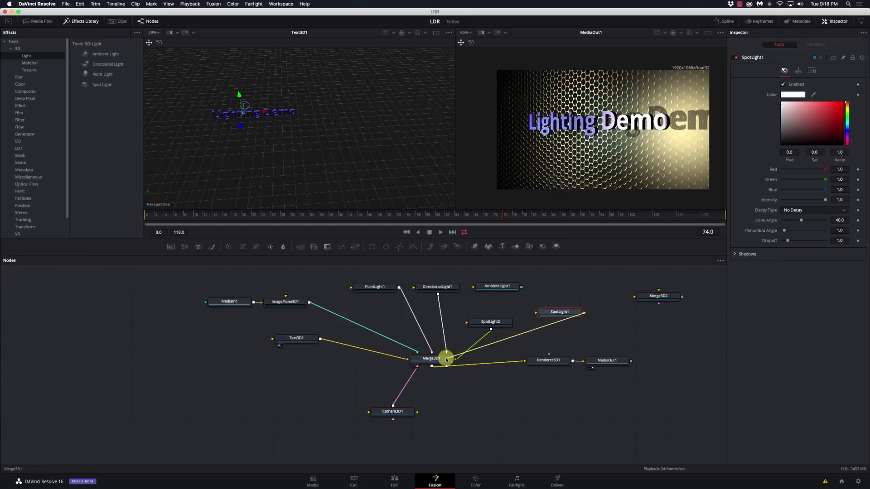
Make SpotLight1 dark red and place it past the text's end at about X 3.08, Z 0.64, with Y rotation 75.7.
left_click_drag(241, 109, 365, 117)
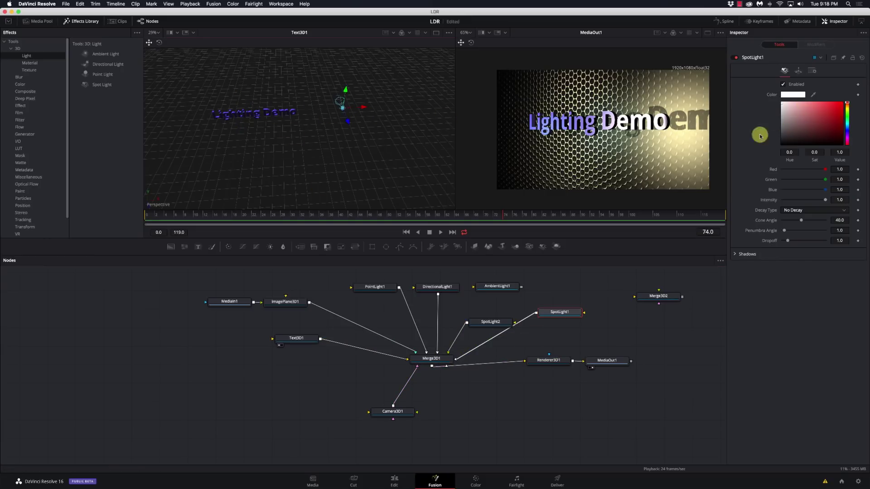
left_click_drag(824, 120, 837, 116)
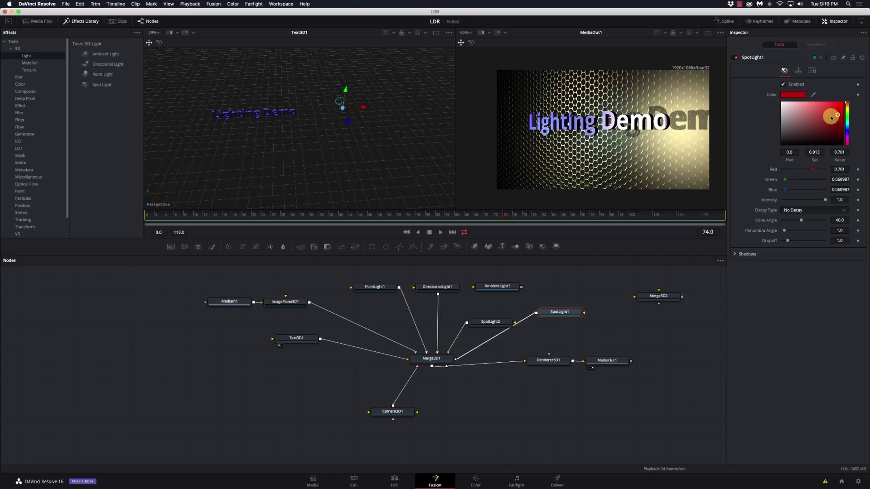
left_click(798, 70)
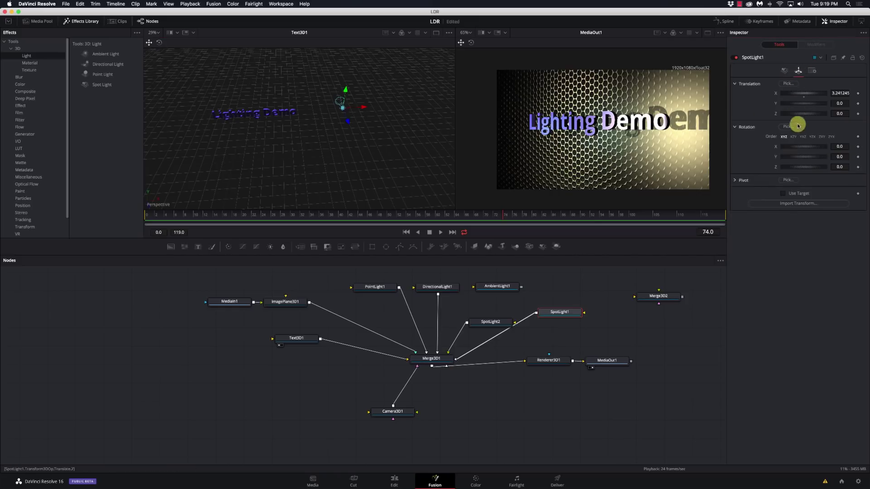
left_click_drag(809, 156, 823, 155)
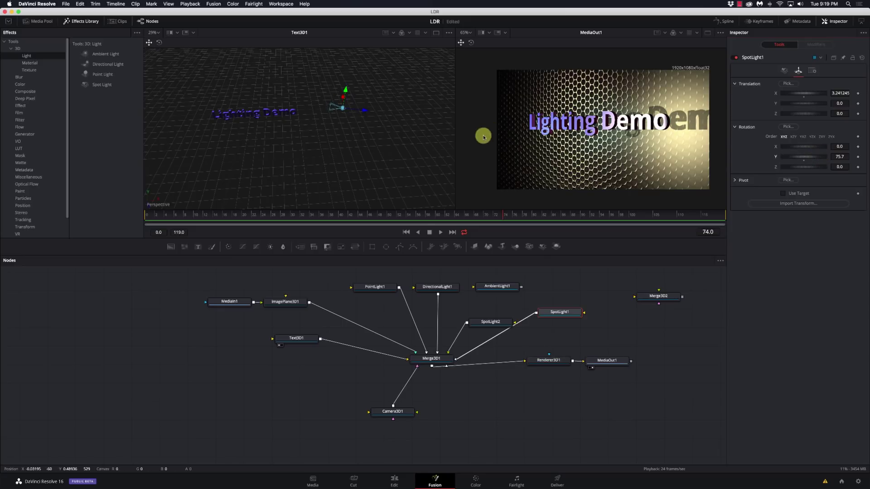
left_click_drag(434, 163, 310, 141)
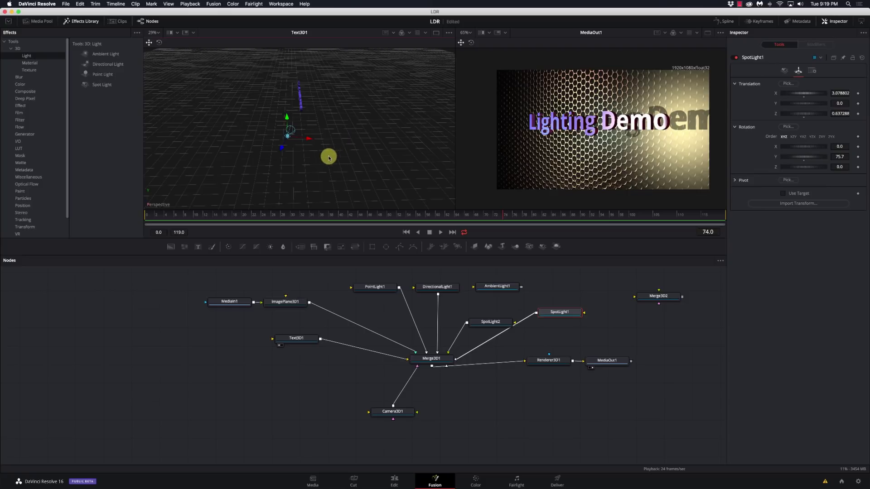
left_click_drag(328, 163, 407, 171)
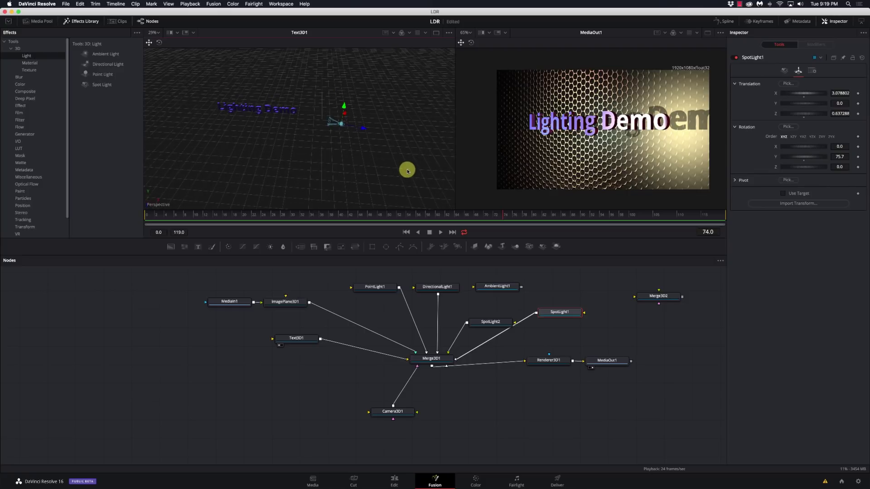
Change SpotLight1 to bright green with hue 0.312, saturation 1.0 and value 1.0, and shift its node away from SpotLight2.
left_click(784, 70)
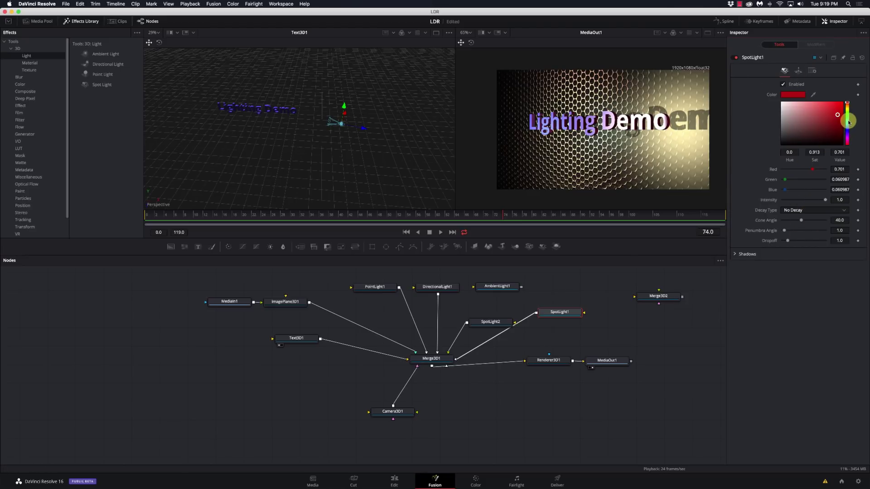
left_click(847, 115)
left_click(837, 104)
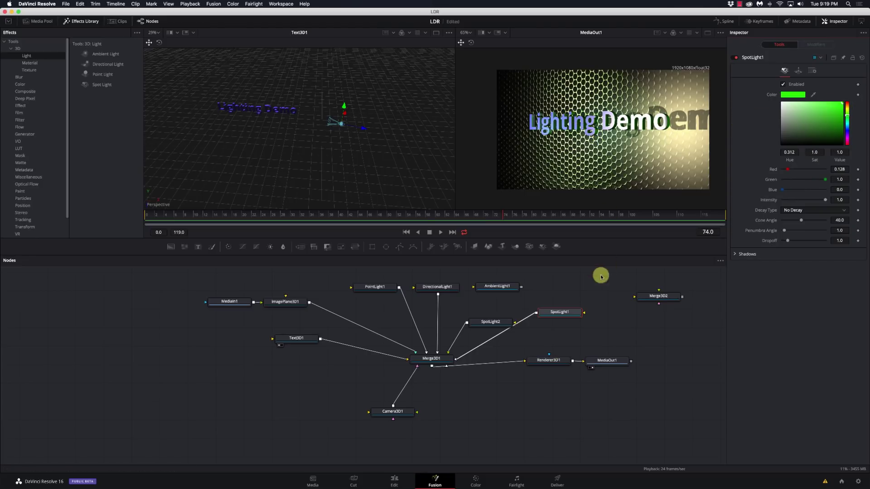
left_click_drag(564, 315, 581, 330)
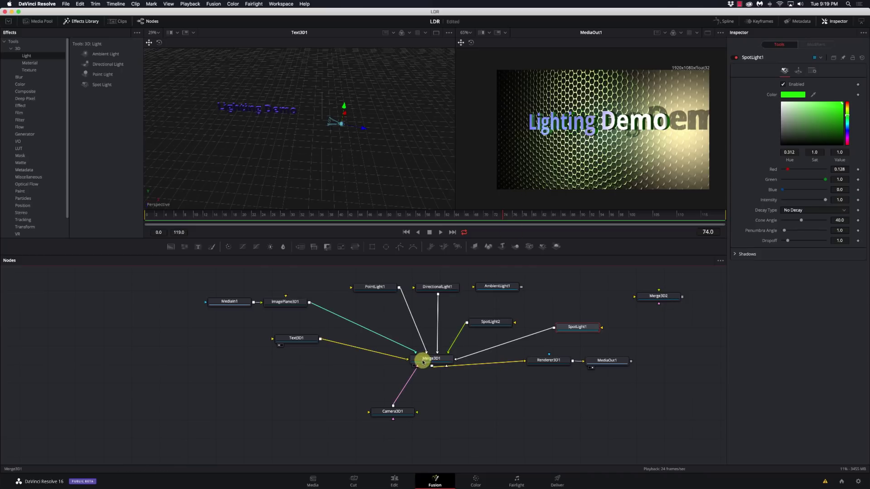
Turn Affected by Lights off and back on for ImagePlane3D1 to compare the backdrop's lighting.
left_click(289, 301)
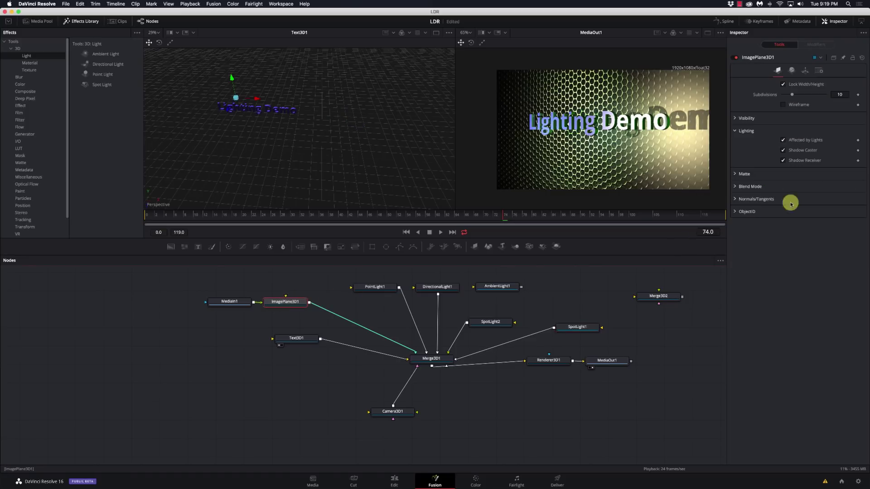
left_click(783, 140)
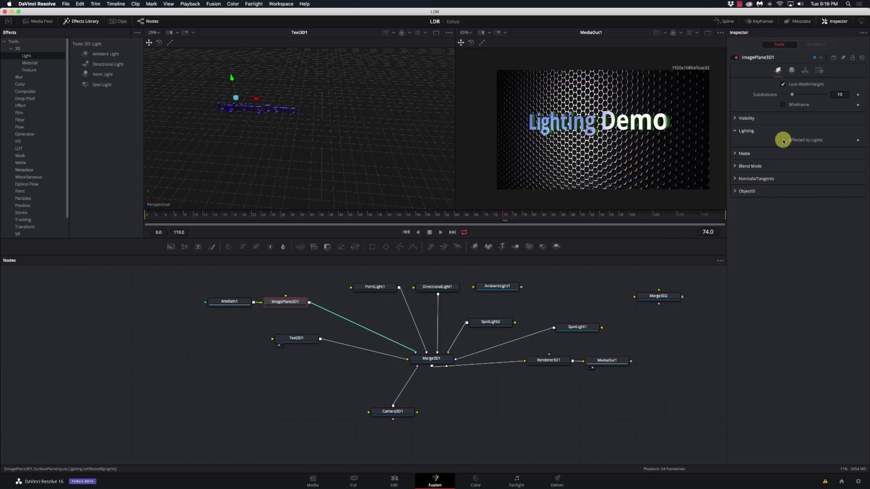
left_click(783, 140)
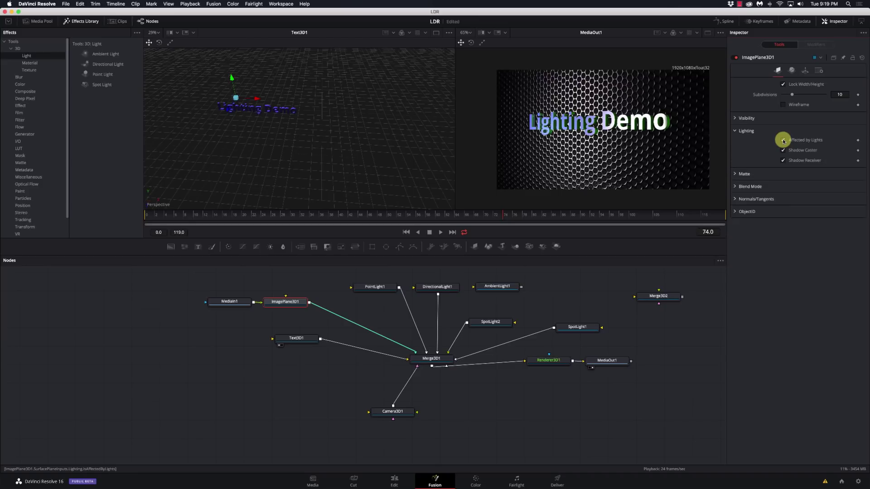
Disconnect SpotLight1 from Merge3D1 and move the Renderer3D1 and MediaOut1 nodes farther from the merge.
left_click_drag(581, 330, 603, 324)
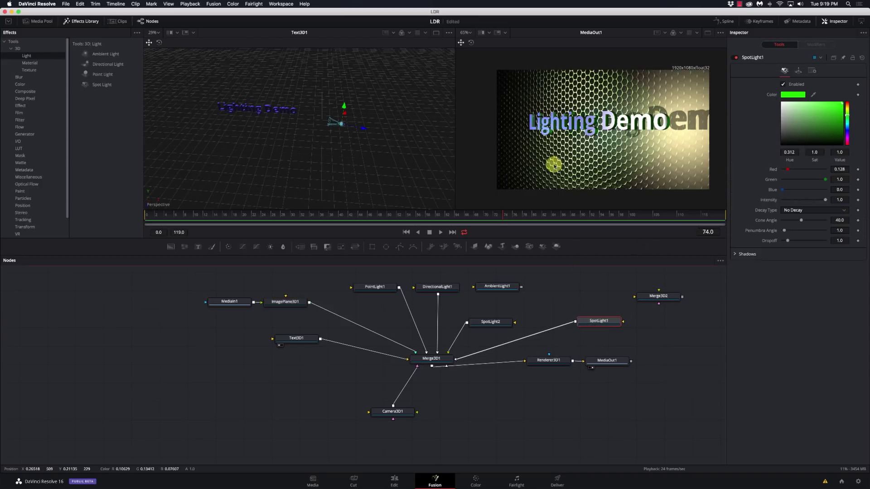
left_click_drag(466, 356, 601, 382)
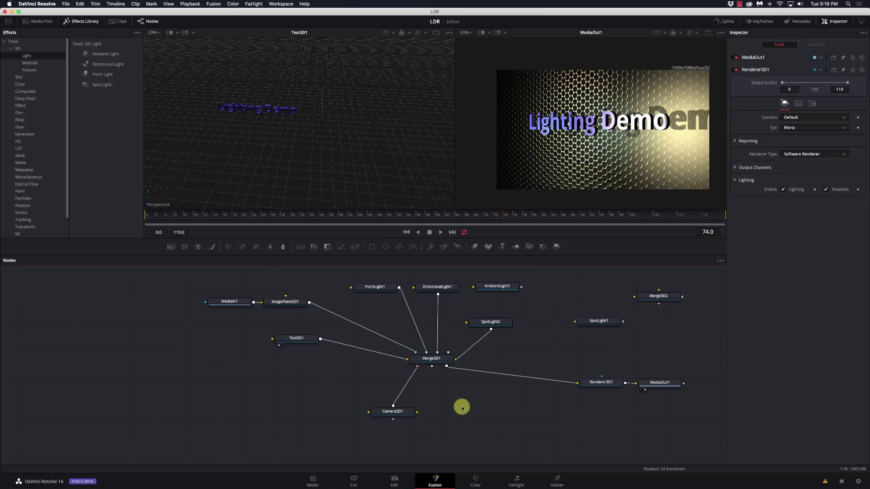
Try to add a Merge 3D node through the tool search.
key("shift+space")
type("ima")
key("BackSpace")
key("BackSpace")
key("BackSpace")
type("3m")
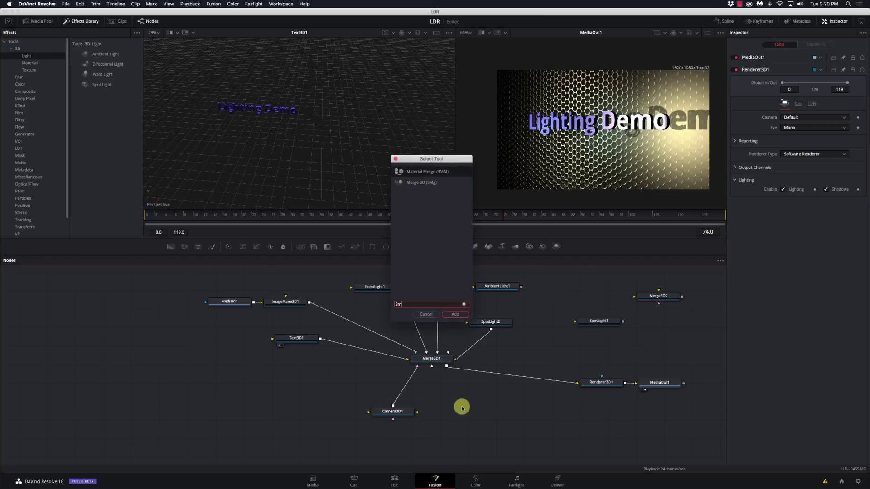
left_click(420, 182)
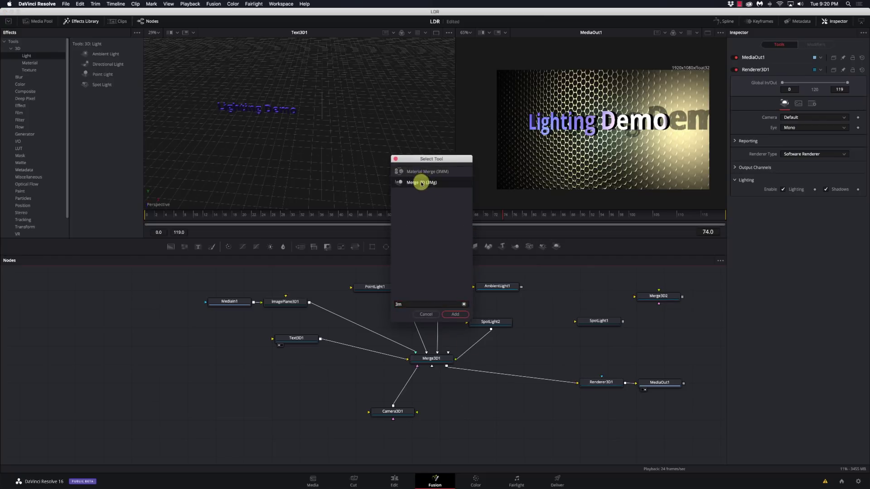
left_click(456, 314)
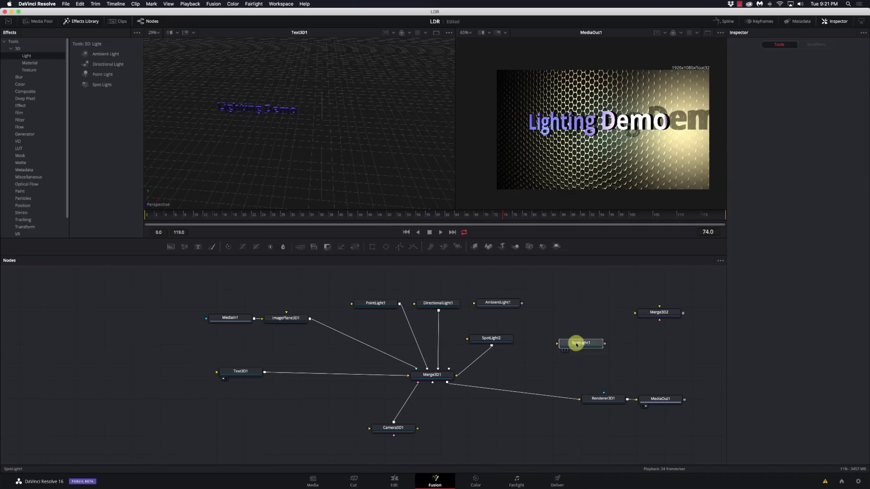
Place the SpotLight1 node near Text3D1 and insert a Merge 3D node between Text3D1 and Merge3D1.
left_click(579, 342)
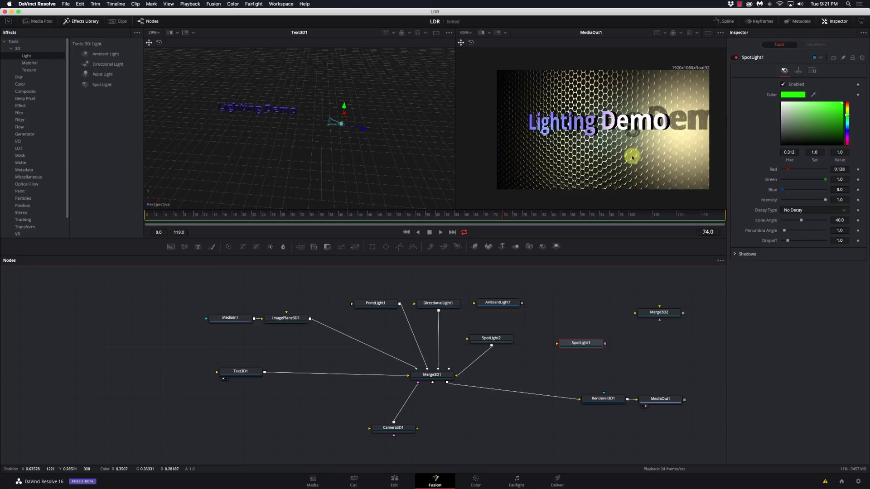
left_click_drag(578, 343, 303, 353)
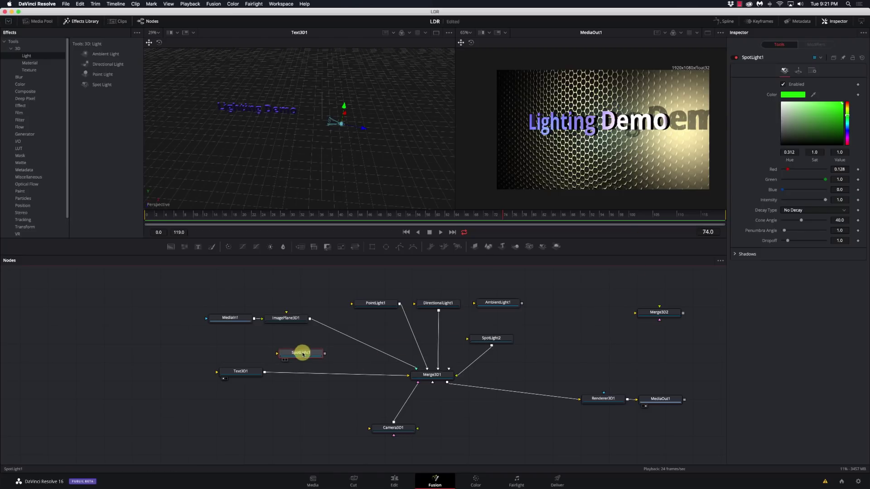
left_click(238, 372)
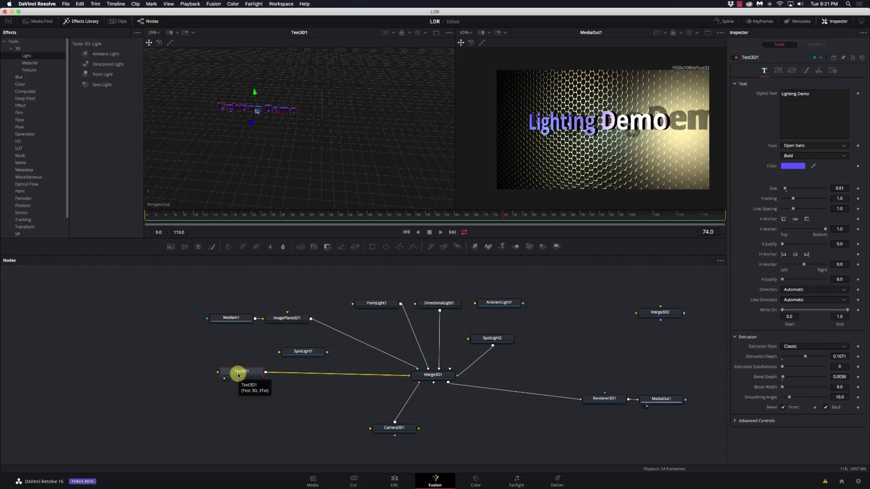
key("shift+space")
type("3m")
key("Down")
key("Return")
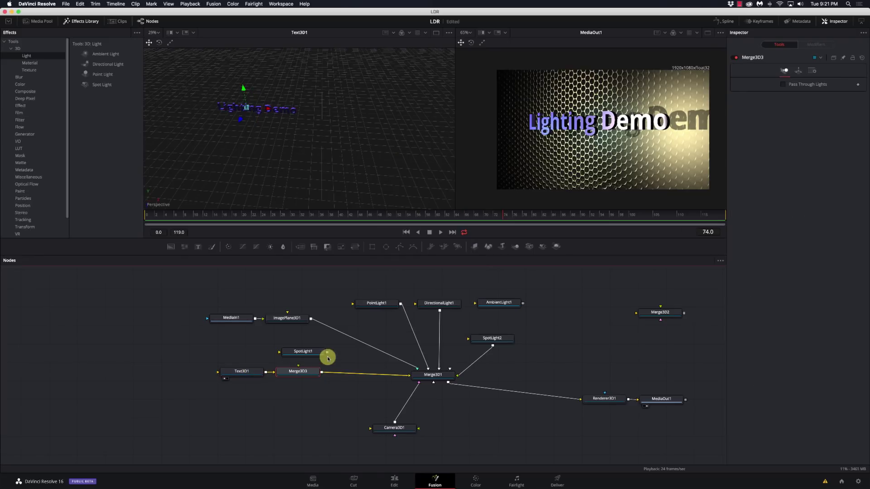
Connect SpotLight1 to Merge3D3 and switch Pass Through Lights on and back off to compare the backdrop.
left_click_drag(328, 352, 307, 367)
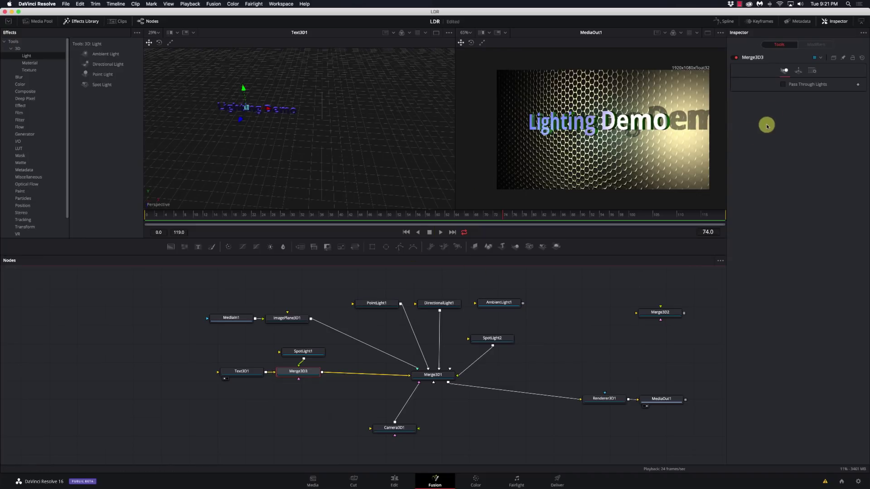
left_click(783, 86)
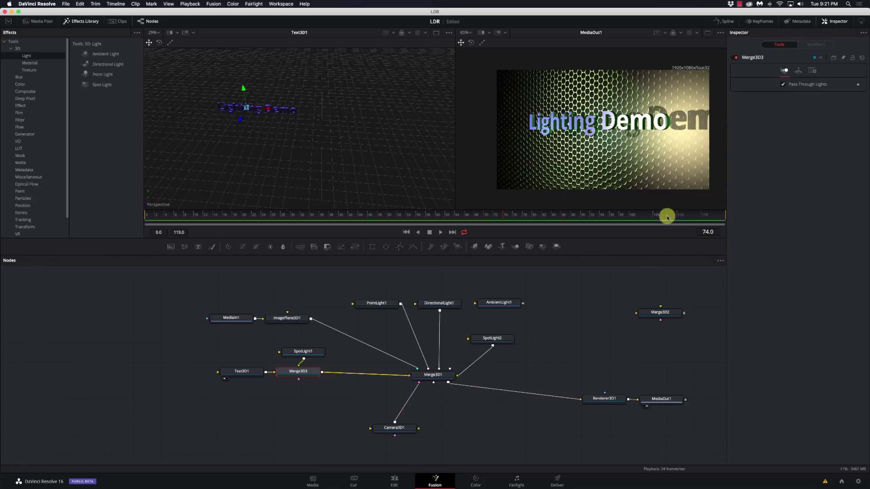
left_click(783, 86)
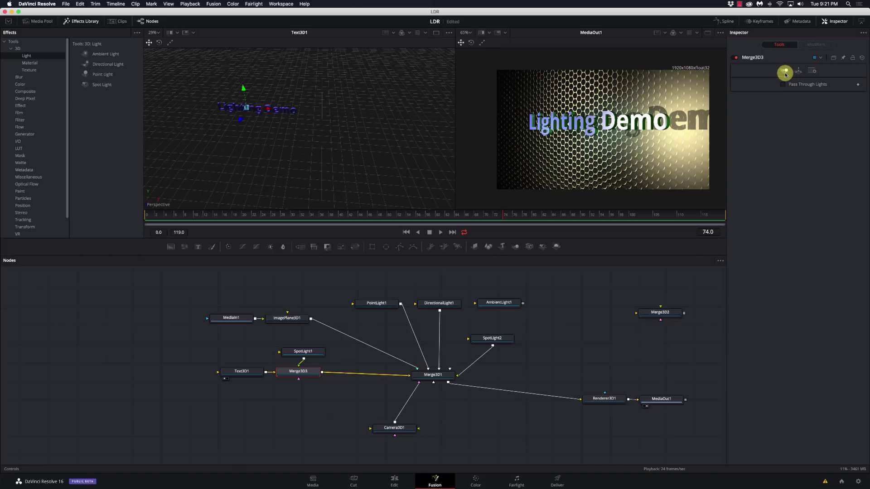
Change SpotLight1 to orange with hue 0.08, saturation 0.945 and value 0.795, and space out the SpotLight1 and Text3D1 nodes.
left_click(303, 352)
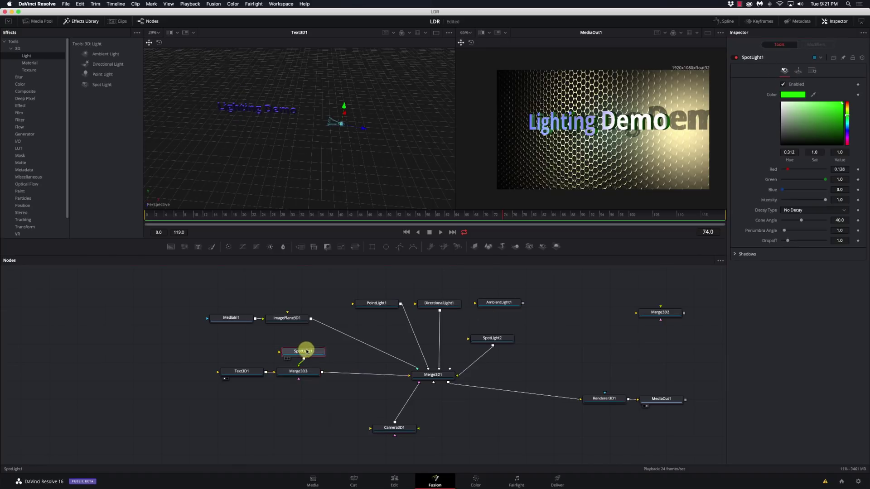
left_click(846, 108)
left_click_drag(848, 109, 839, 112)
left_click(839, 111)
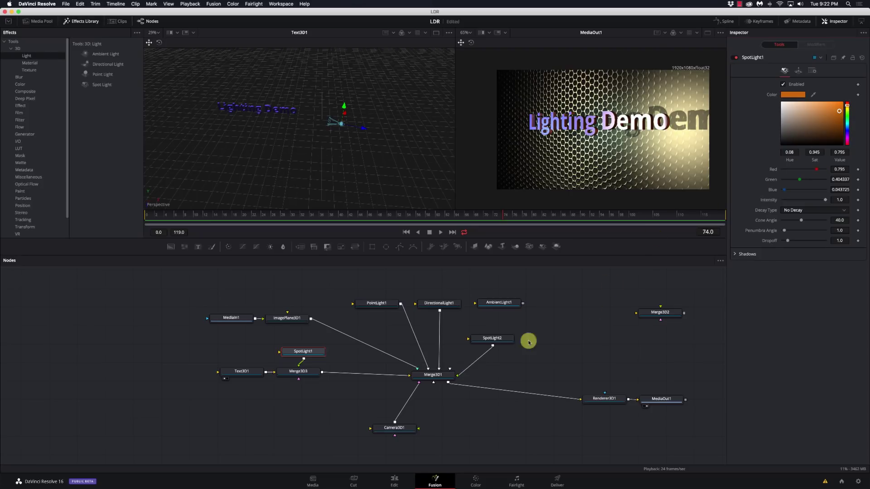
left_click_drag(305, 352, 295, 354)
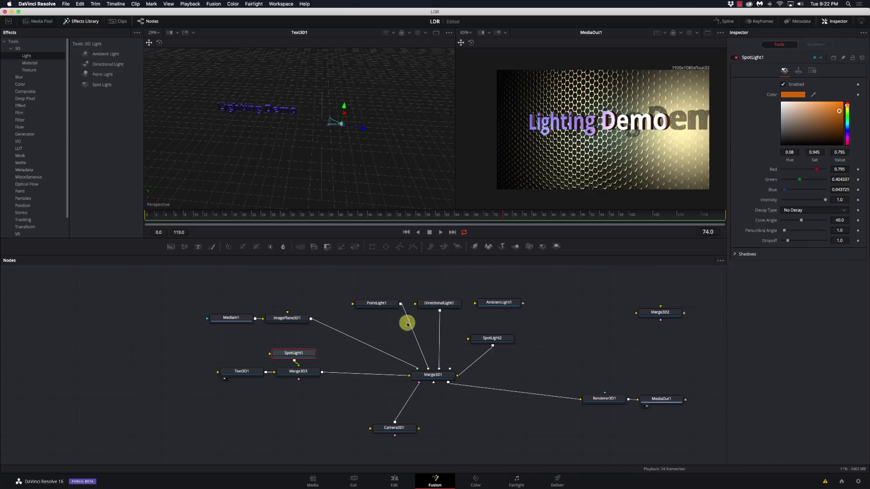
left_click_drag(246, 378, 227, 376)
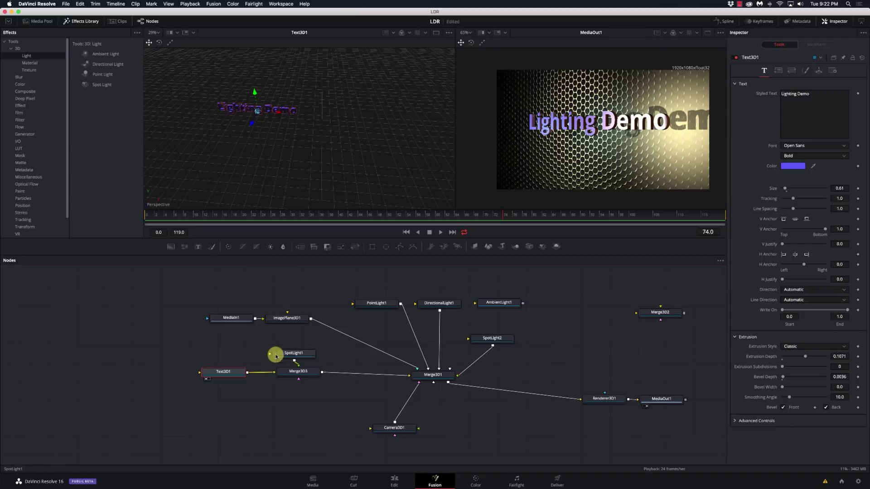
Review the ImagePlane3D1, DirectionalLight1 and SpotLight2 nodes and their settings.
left_click(295, 319)
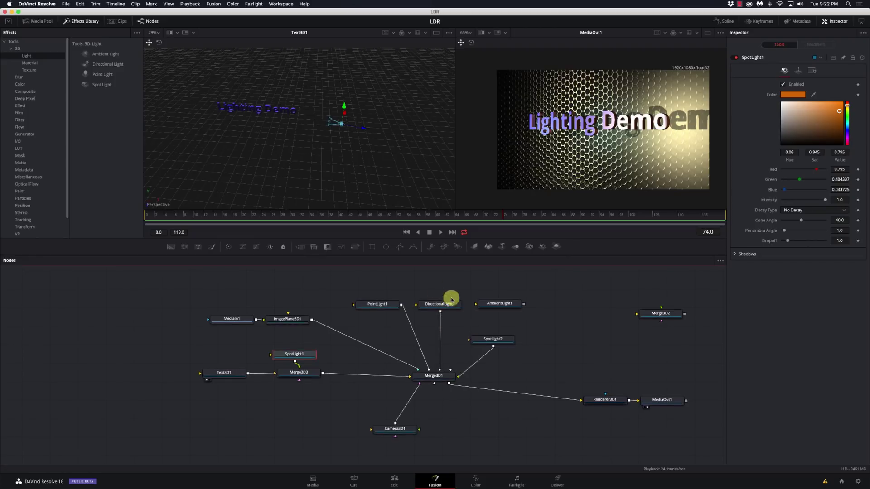
left_click(435, 308)
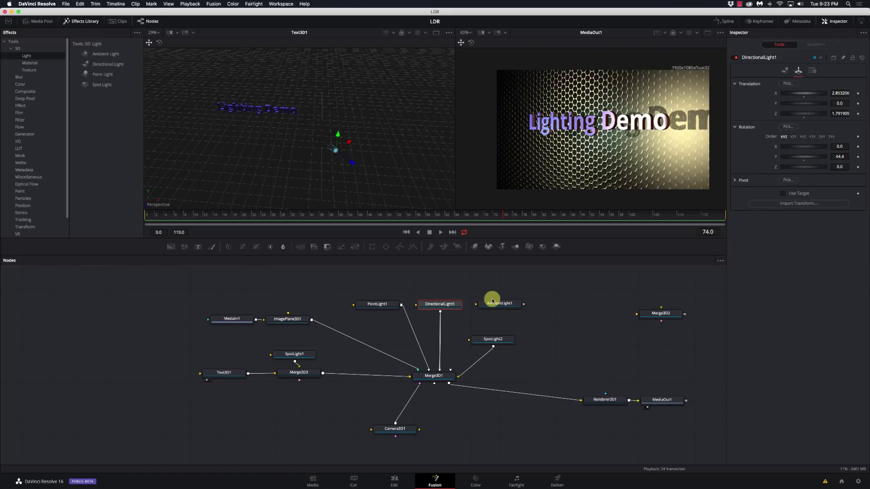
left_click(503, 344)
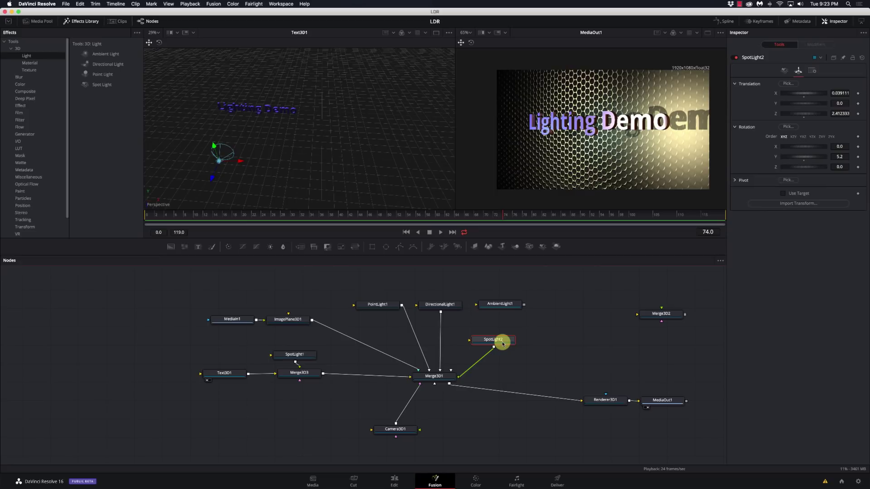
scroll(502, 342, "down", 1)
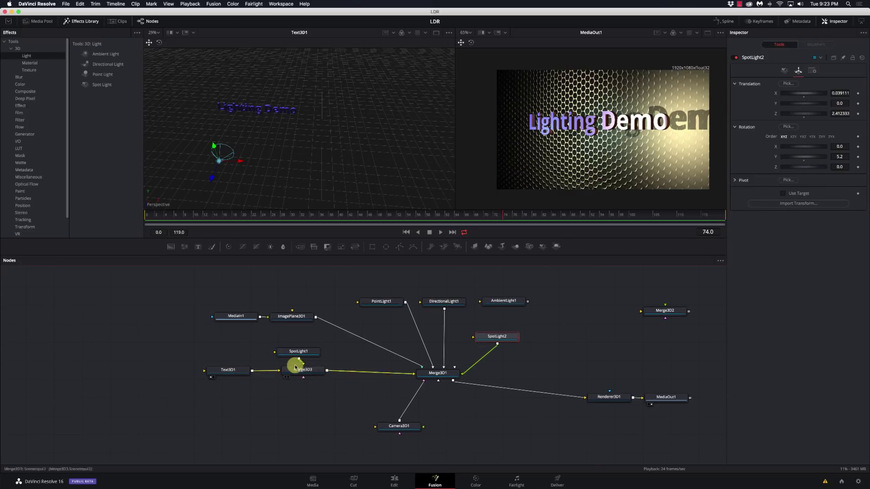